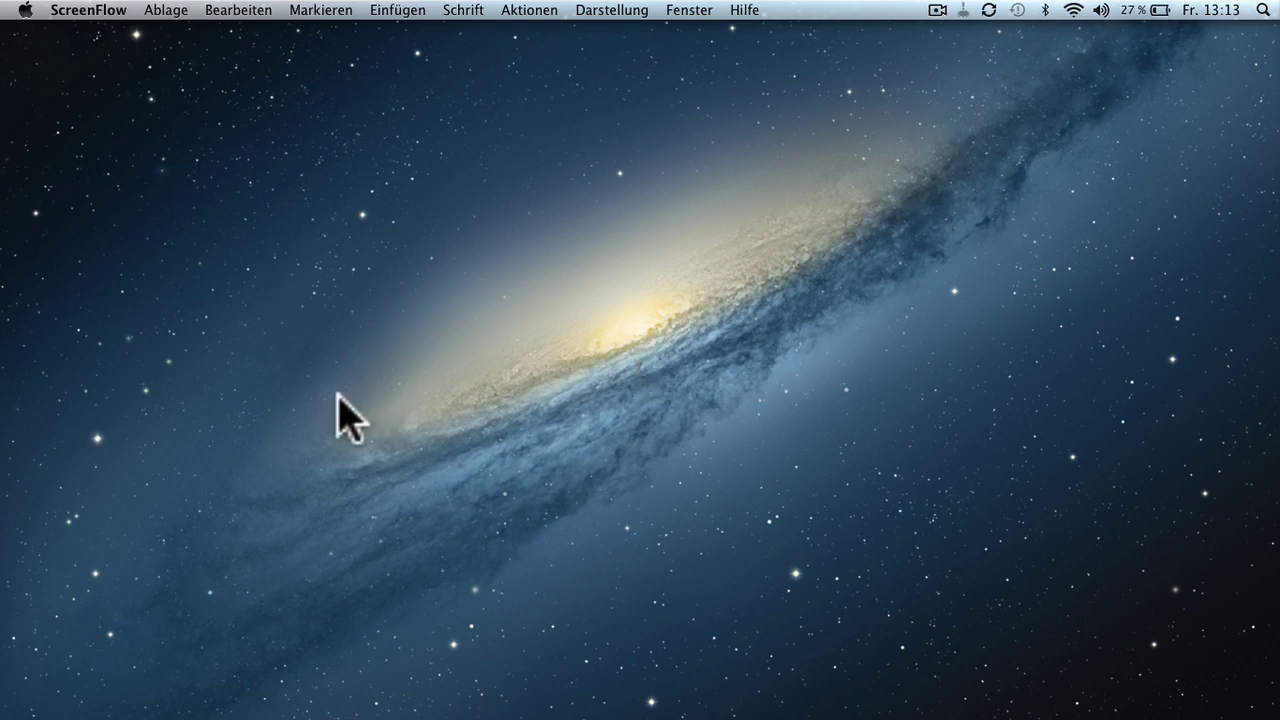
# Open the Jack folder from the Dock's applications stack to reach JackPilot and qjackctl.
pyautogui.moveTo(15, 365)
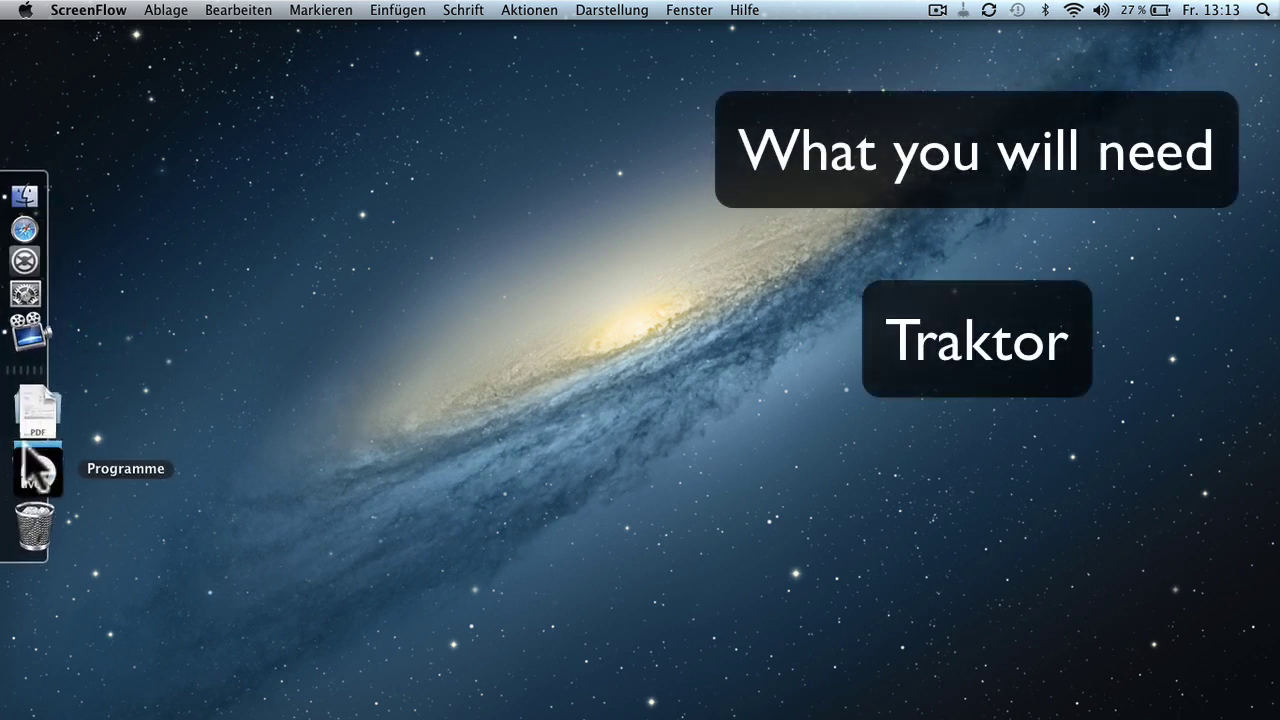
pyautogui.click(27, 452)
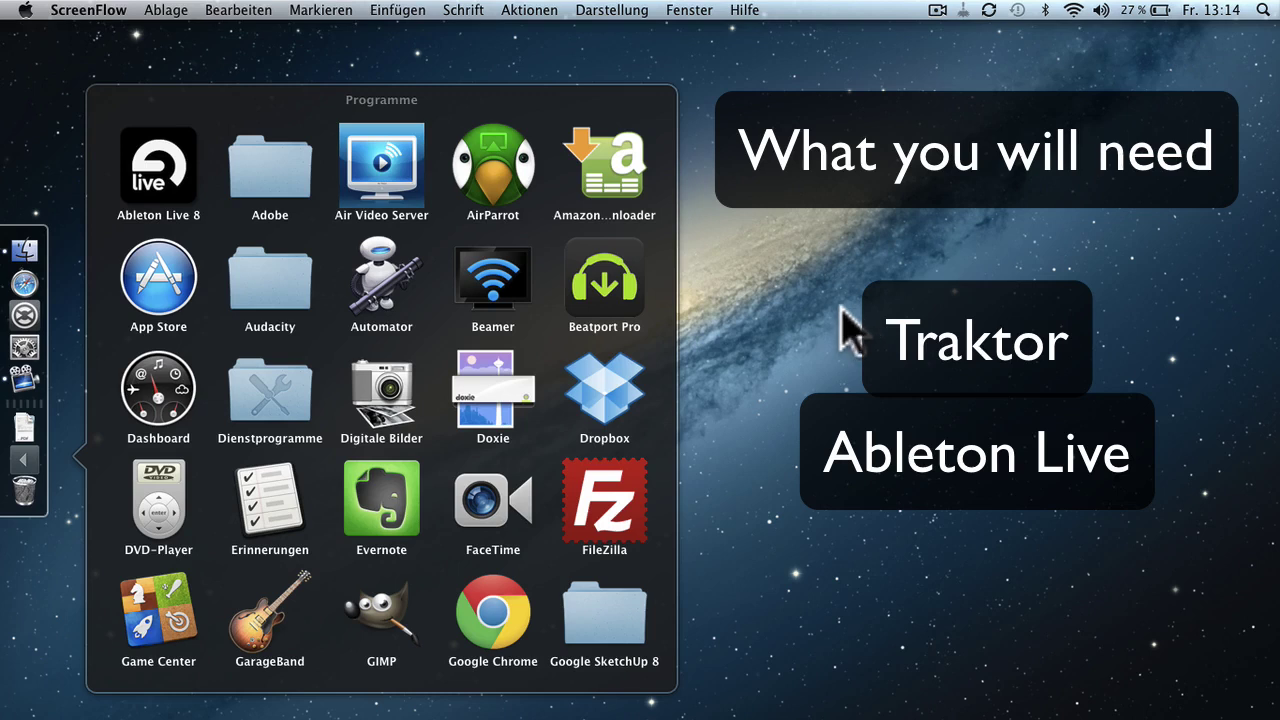
pyautogui.scroll(-10, 595, 285)
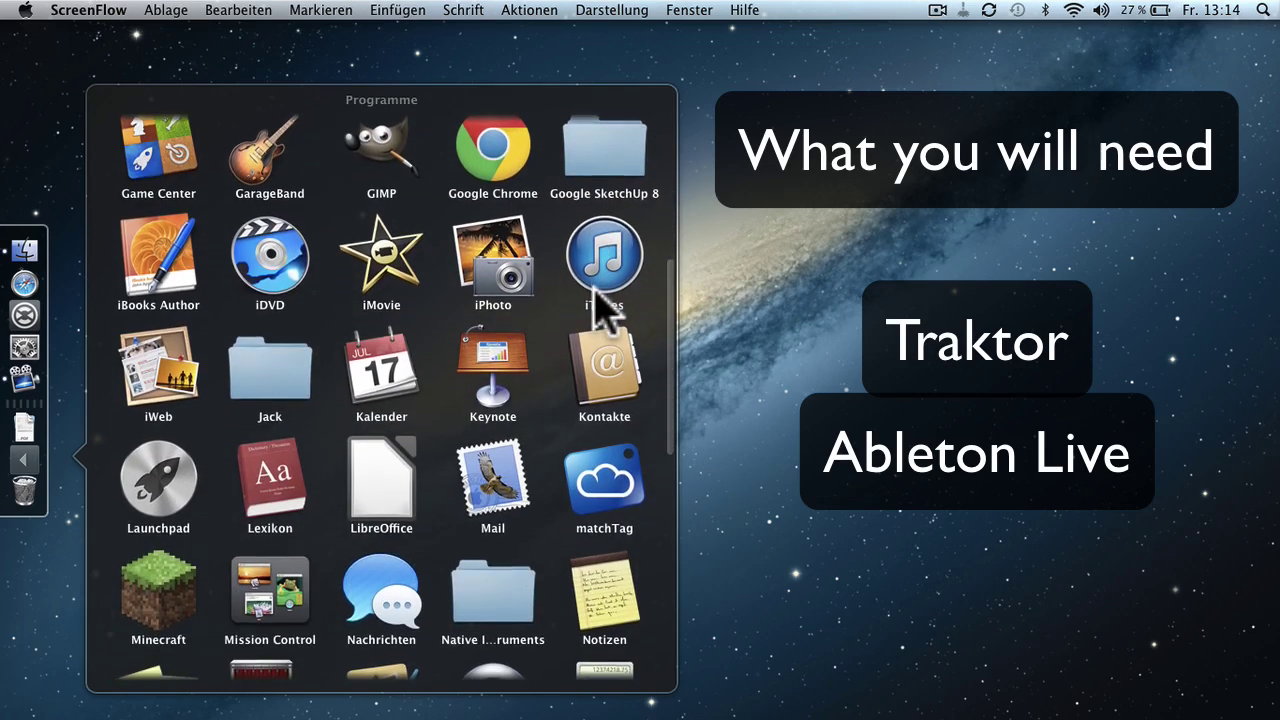
pyautogui.scroll(-3, 598, 305)
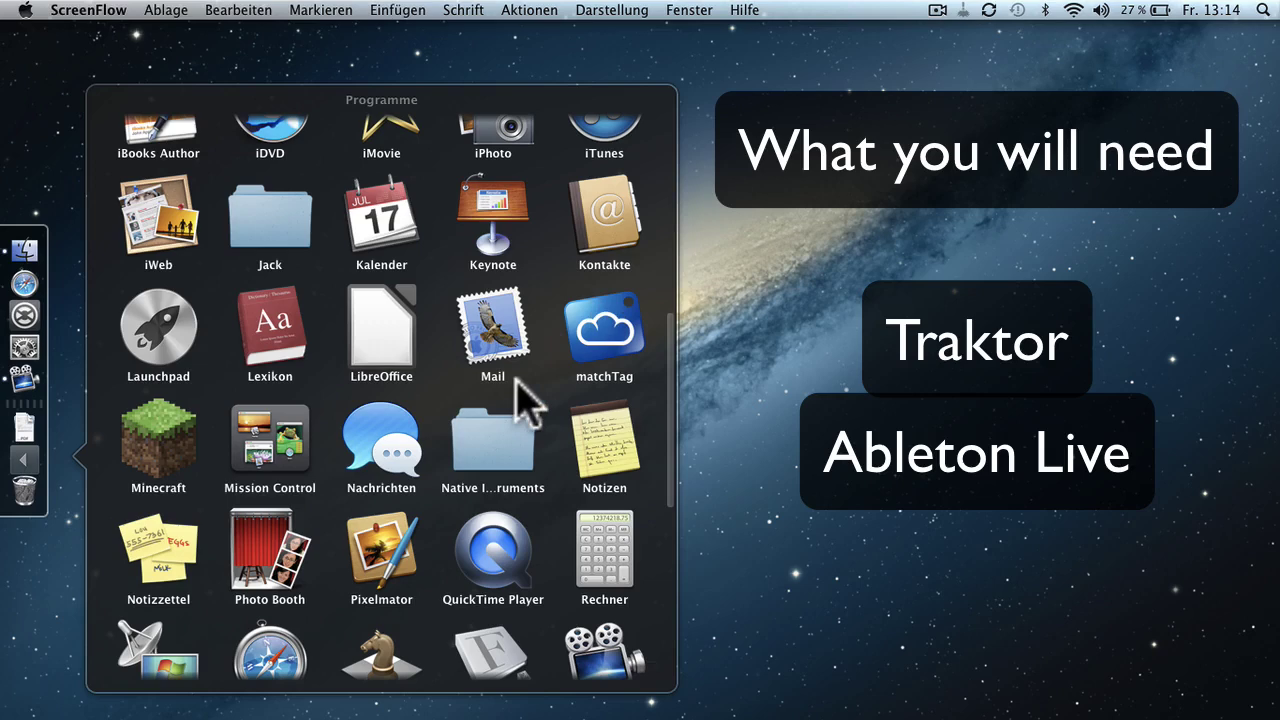
pyautogui.click(290, 237)
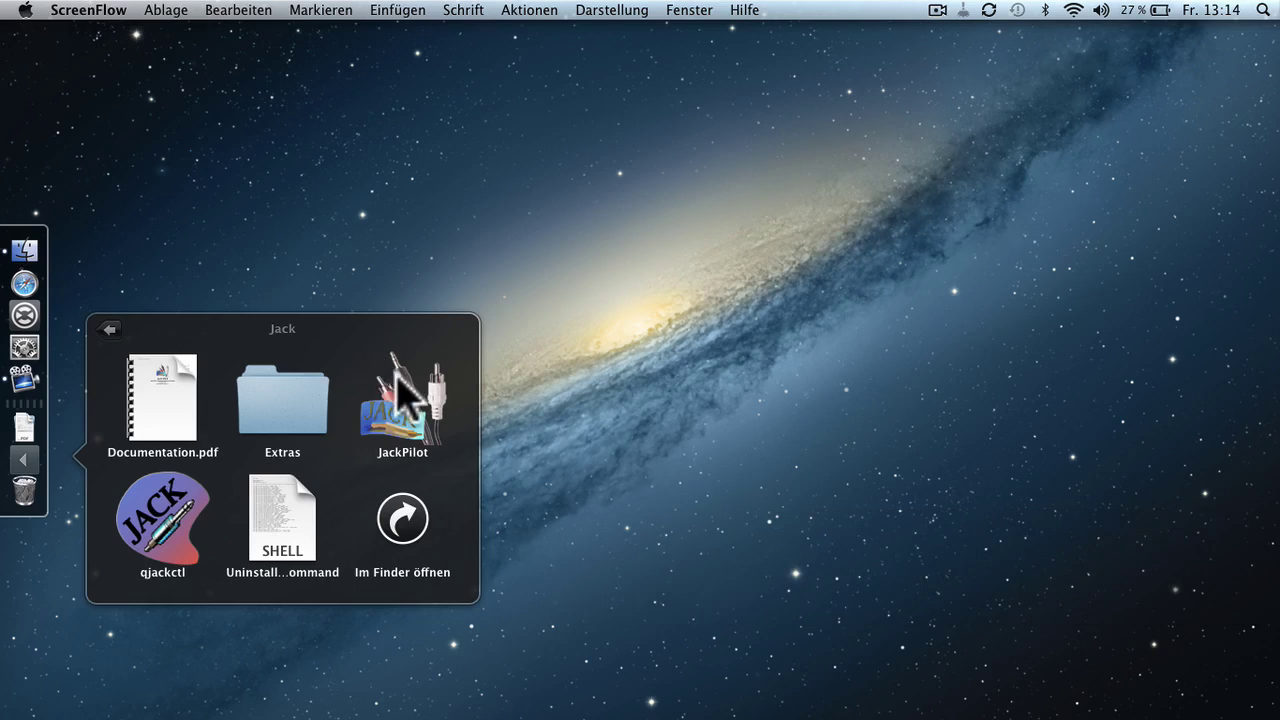
# Start the Jack server in JackPilot, then launch qjackctl from the Jack folder.
pyautogui.click(396, 380)
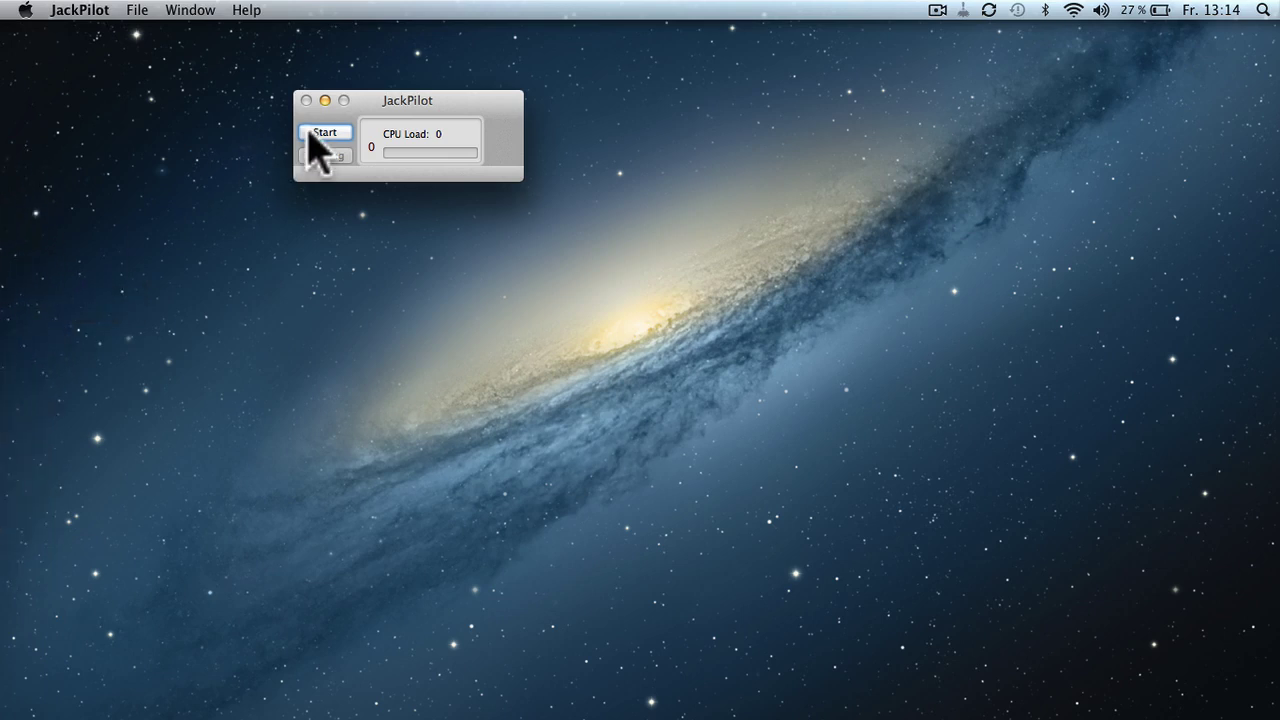
pyautogui.click(318, 133)
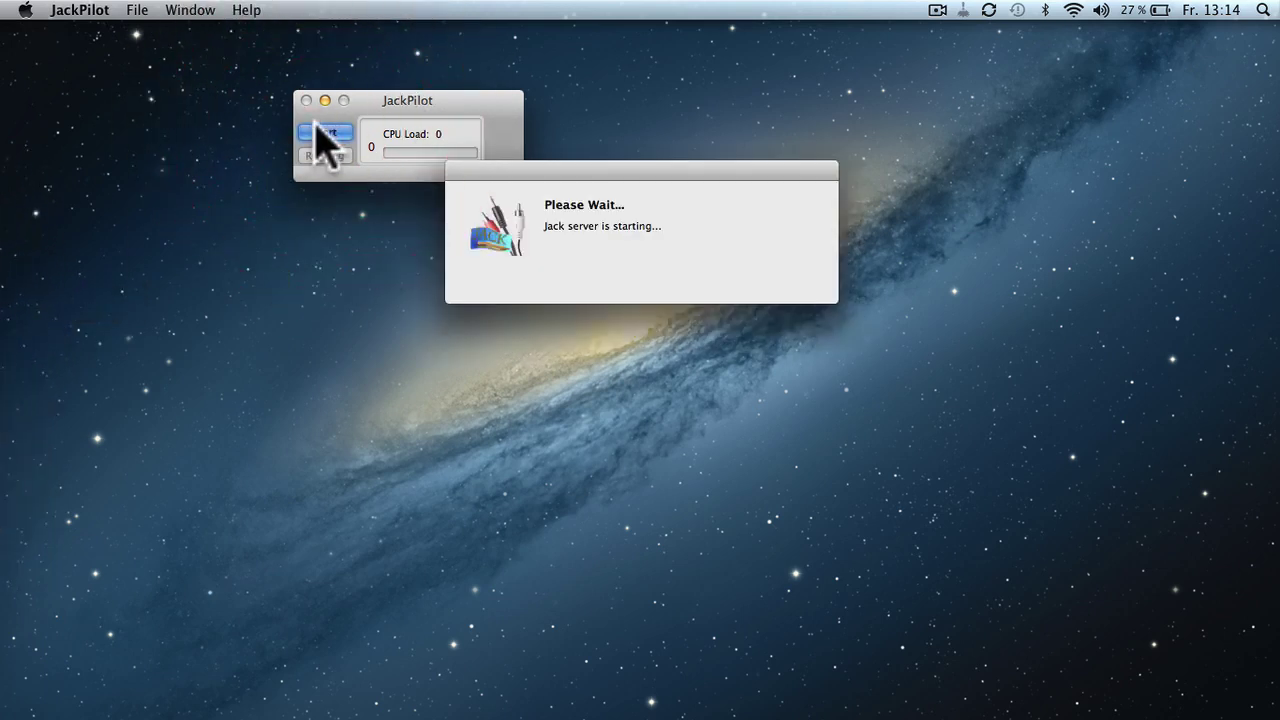
pyautogui.moveTo(12, 355)
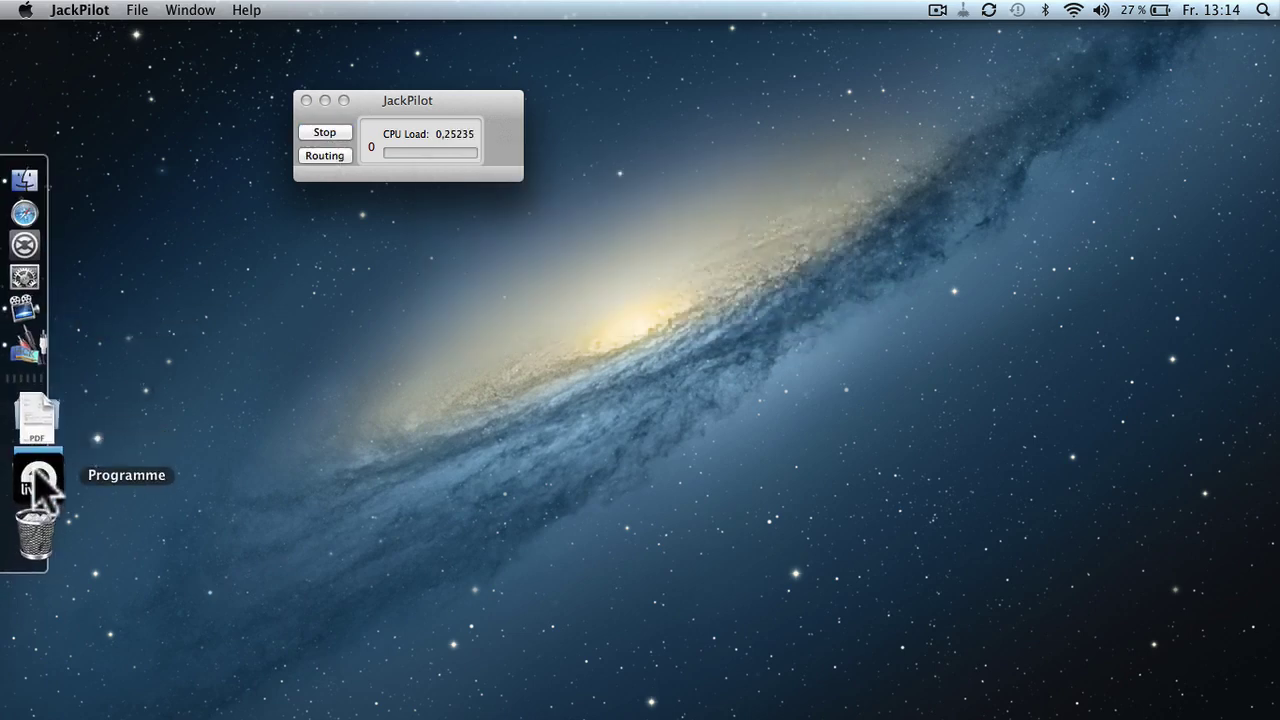
pyautogui.click(28, 476)
pyautogui.scroll(-1, 286, 340)
pyautogui.scroll(-5, 290, 370)
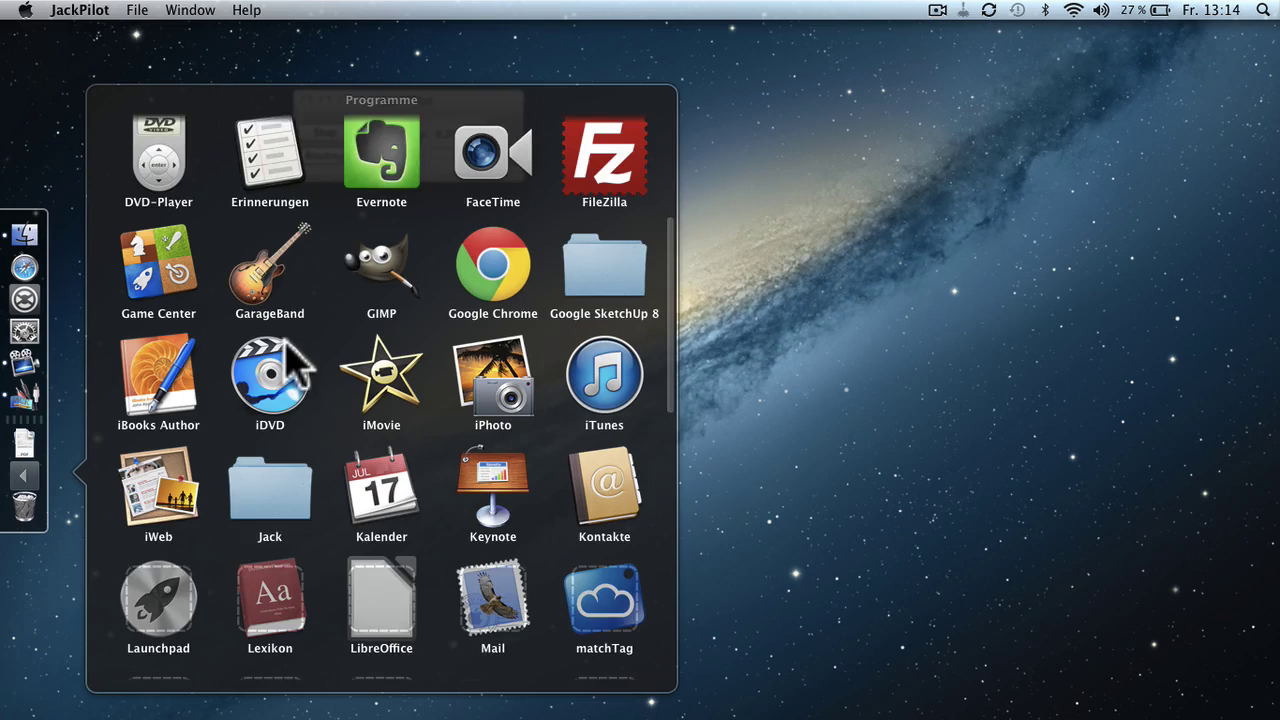
pyautogui.click(294, 438)
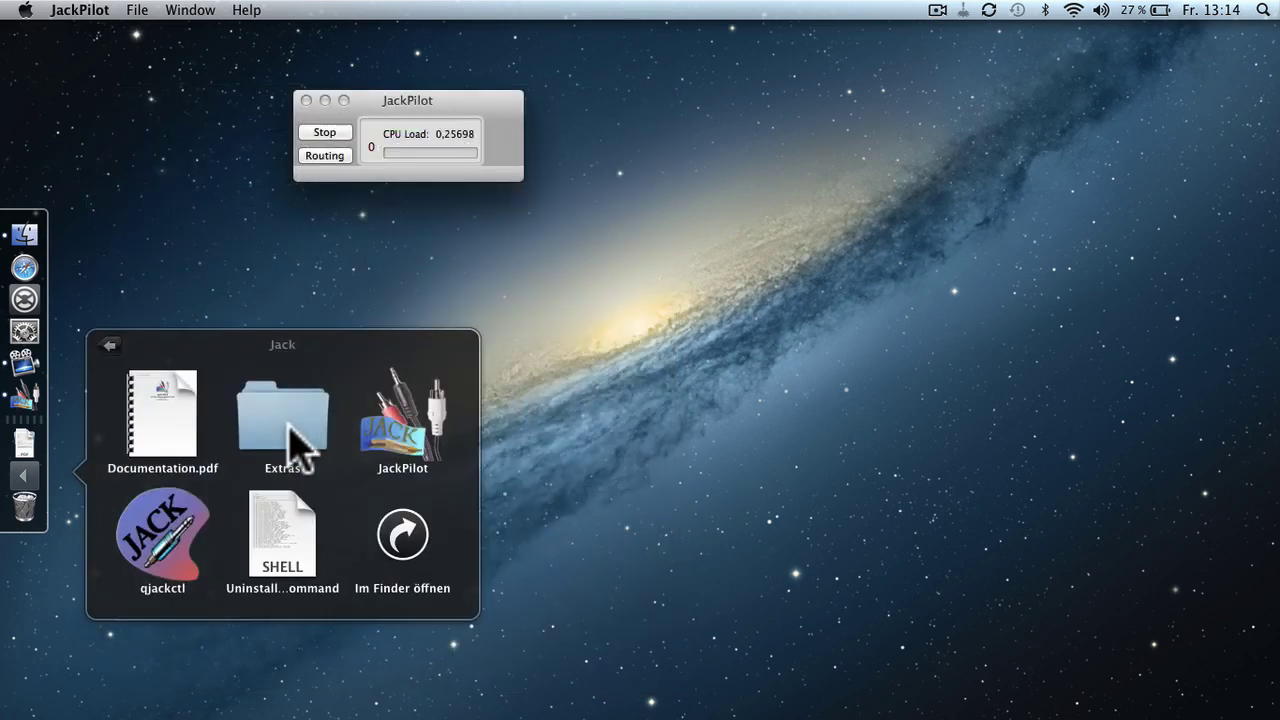
pyautogui.click(190, 516)
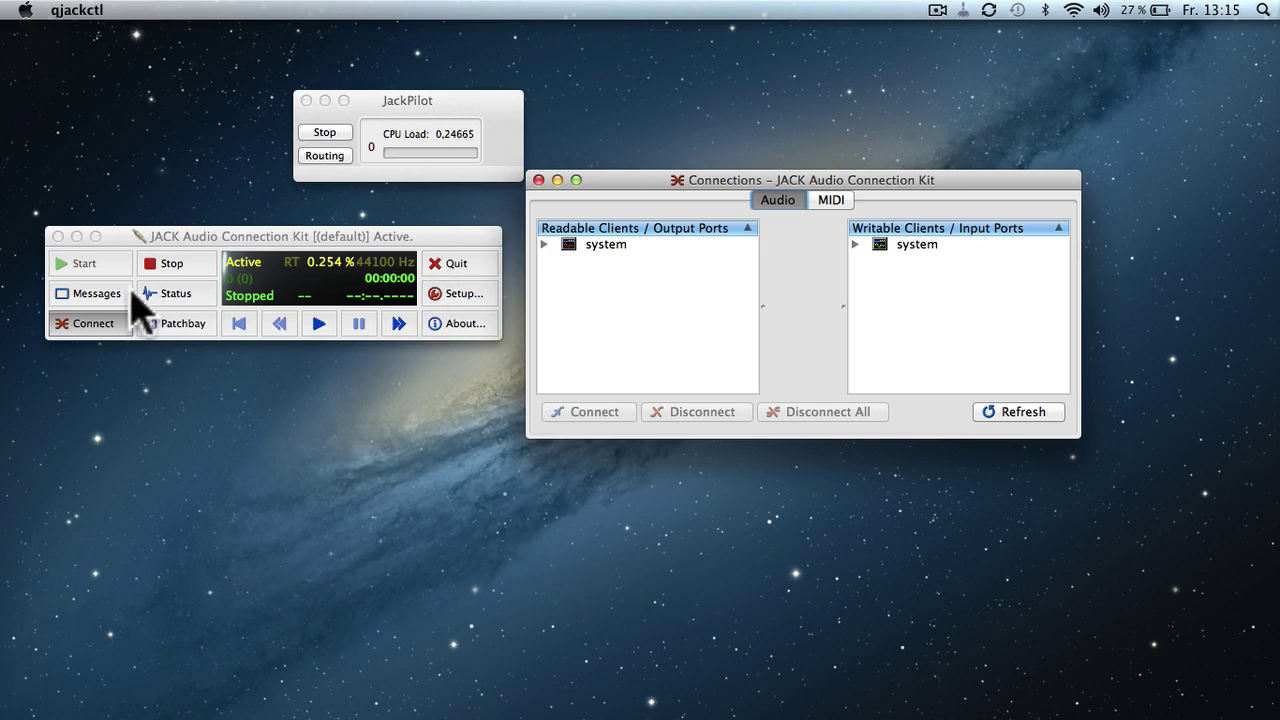
# Move the JACK Audio Connection Kit control window further to the right.
pyautogui.click(89, 272)
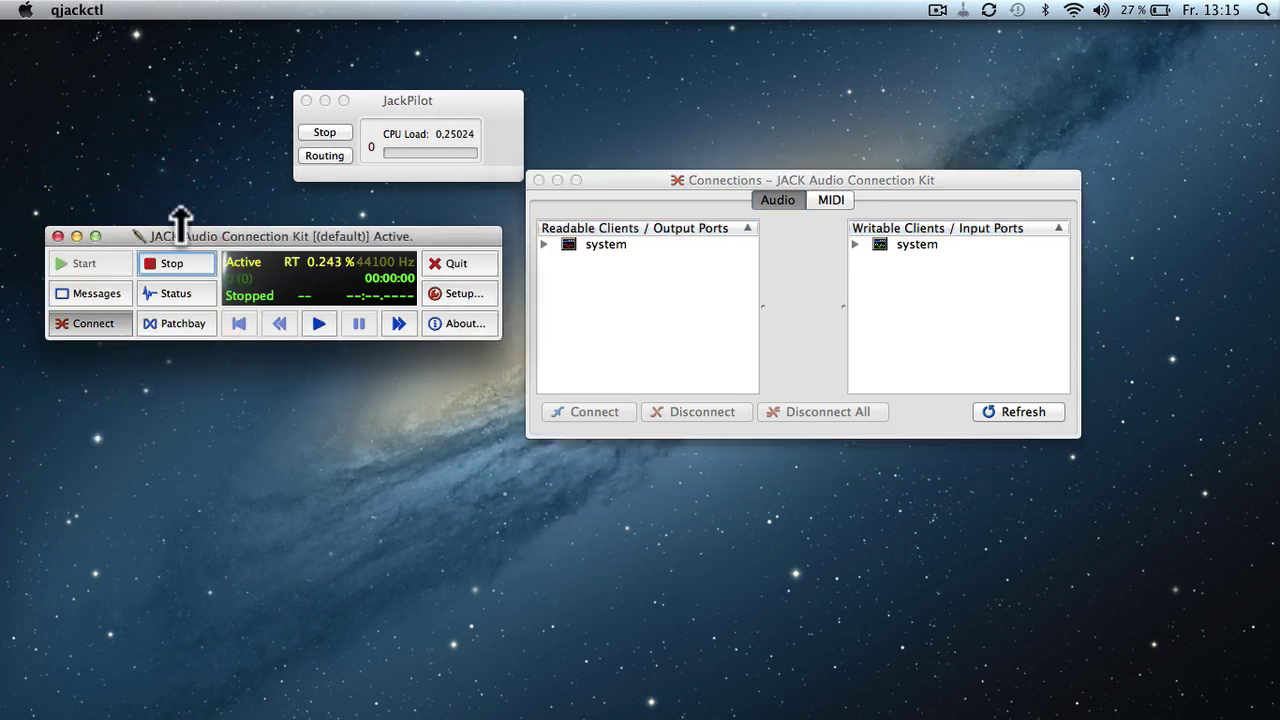
pyautogui.moveTo(180, 245); pyautogui.dragTo(323, 244)
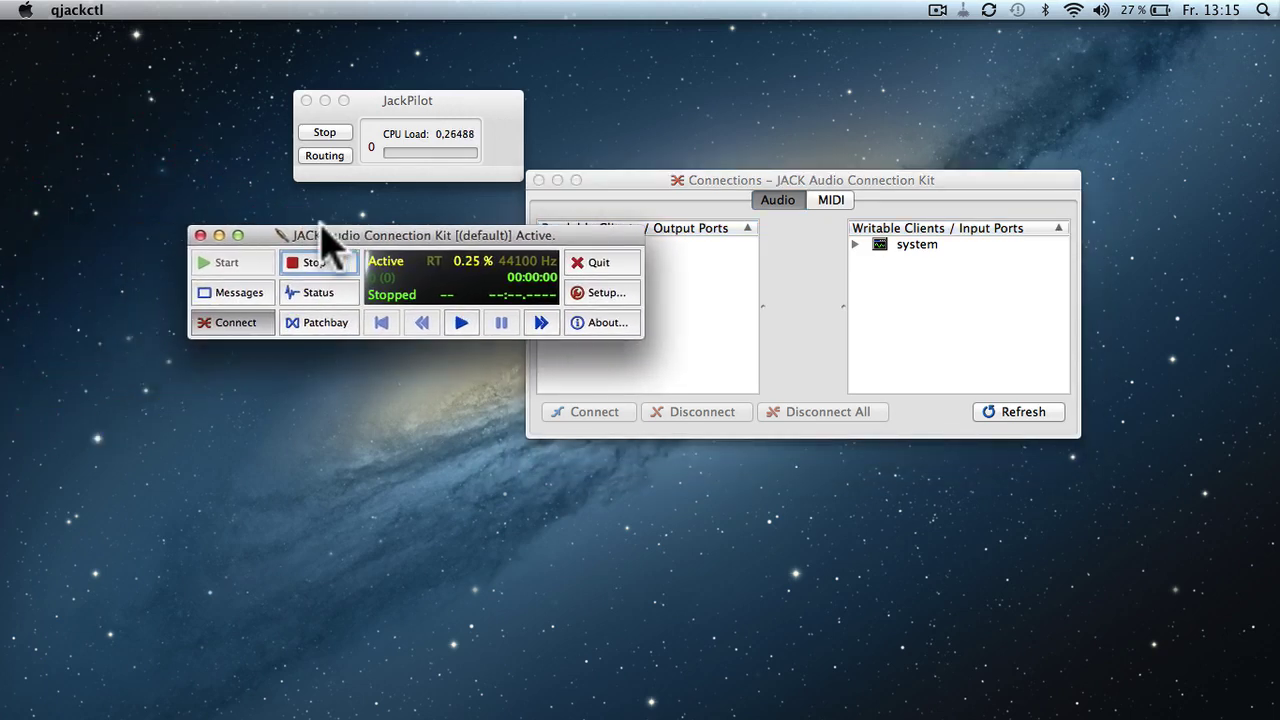
pyautogui.moveTo(10, 362)
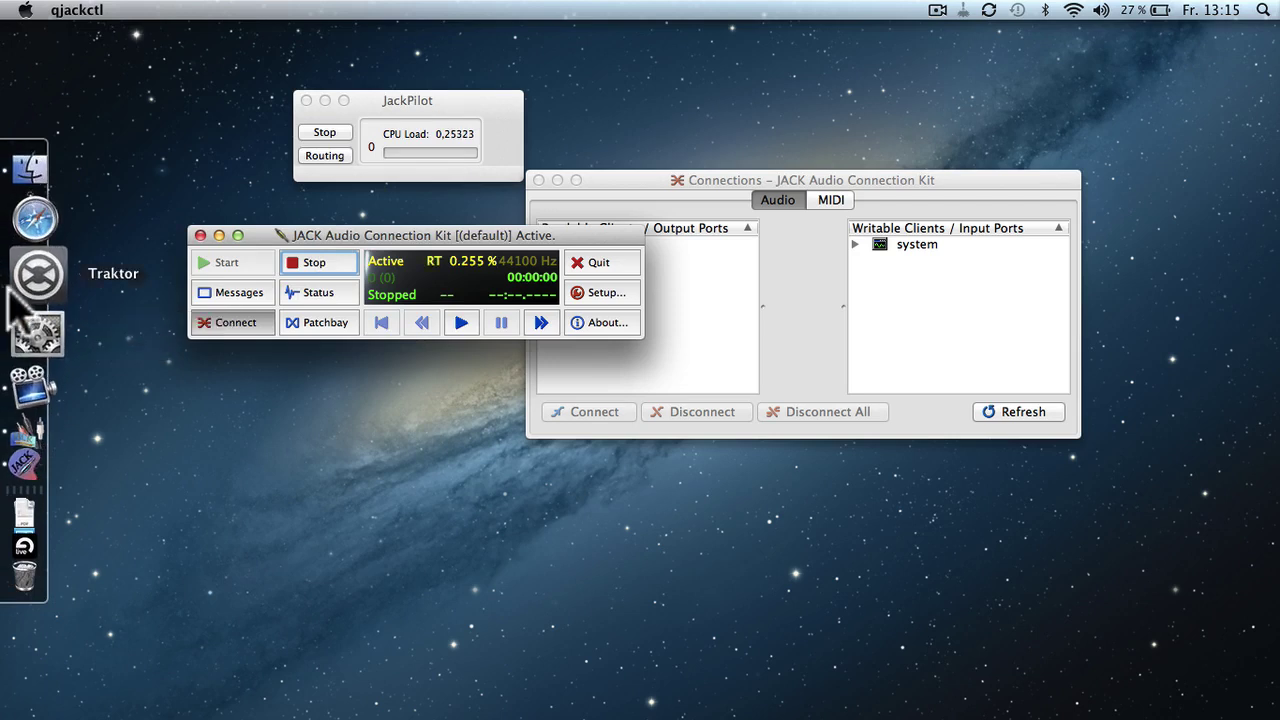
# Launch Traktor Pro and cancel the library consistency check.
pyautogui.click(10, 290)
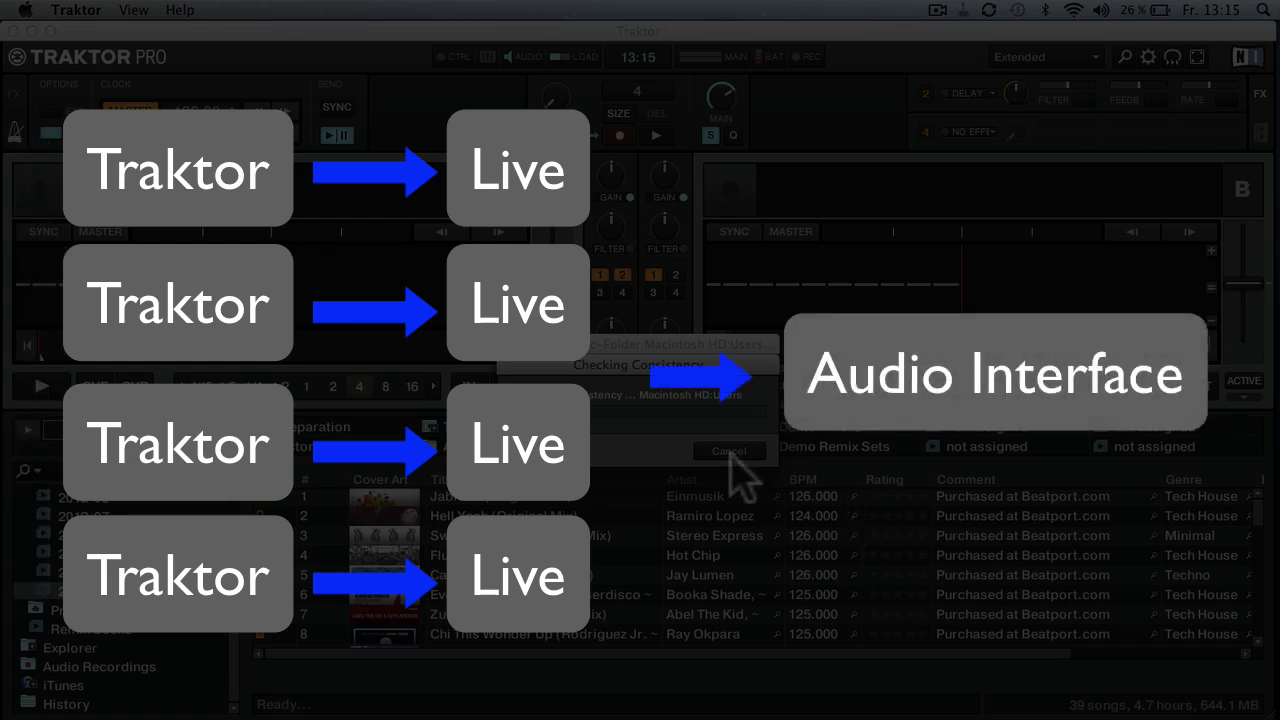
pyautogui.click(727, 431)
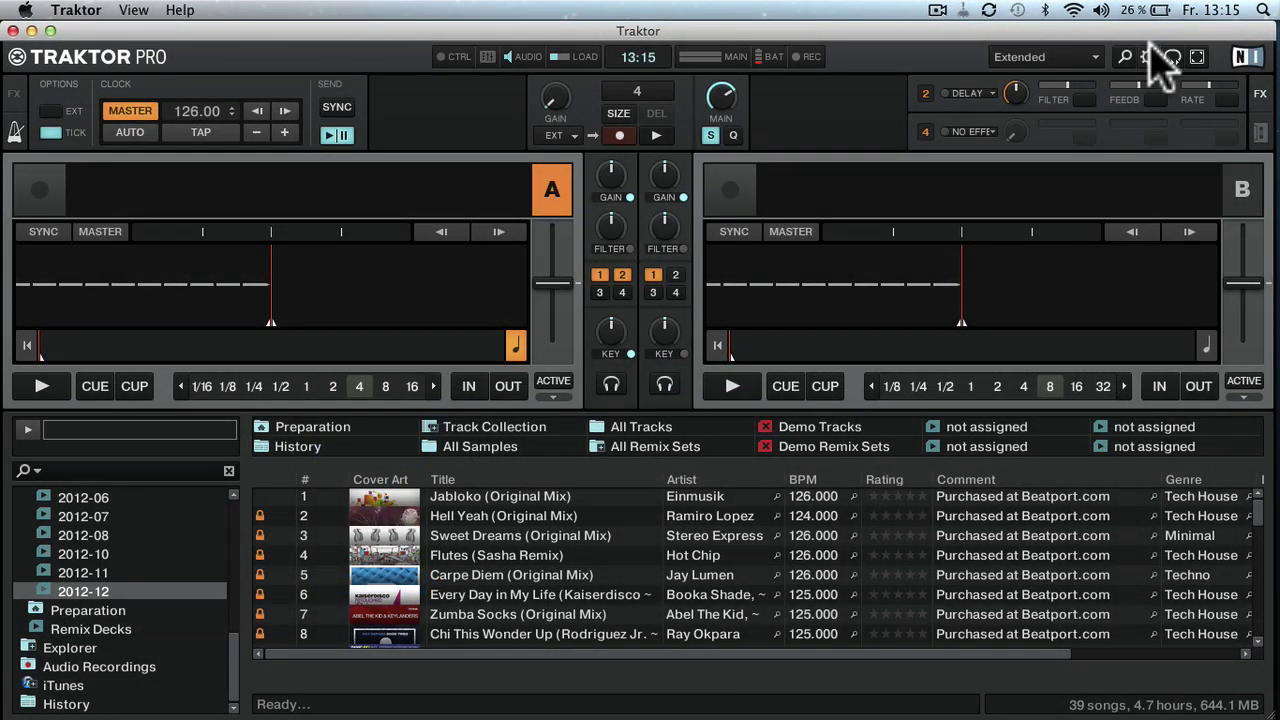
# Set Traktor's audio device to Jack audio device, check external output routing, and close Preferences.
pyautogui.click(1147, 57)
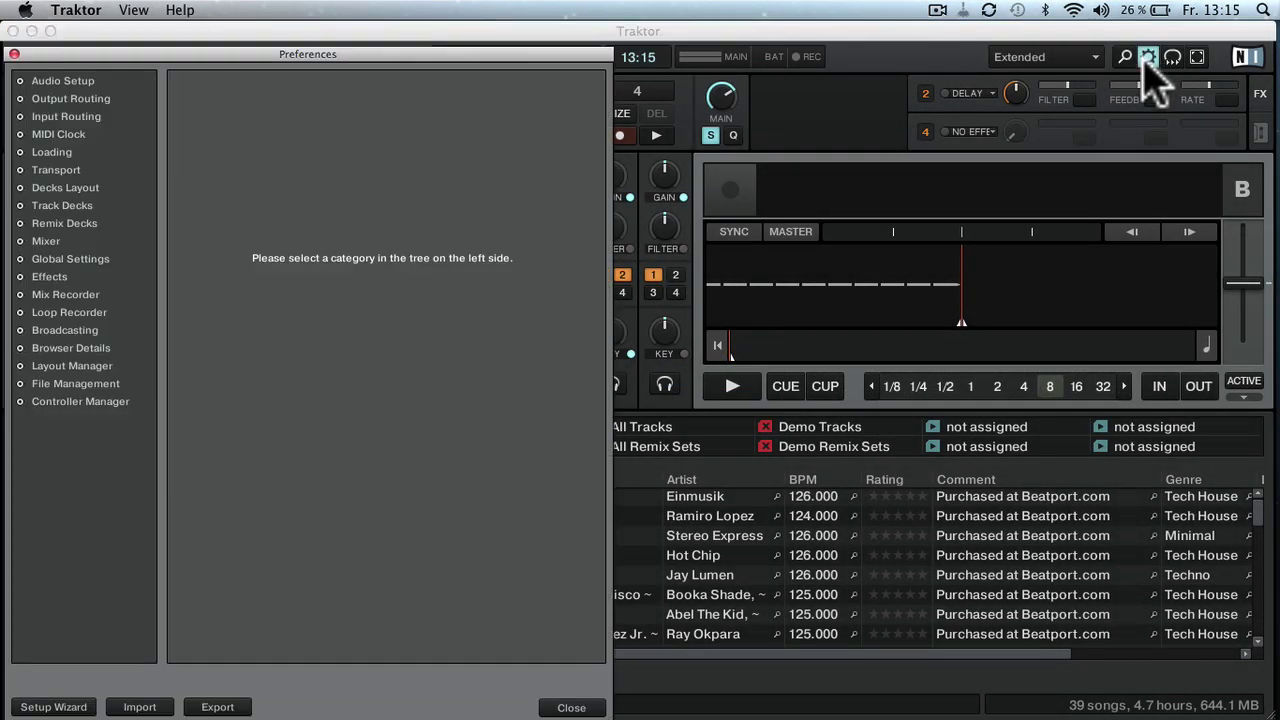
pyautogui.click(113, 80)
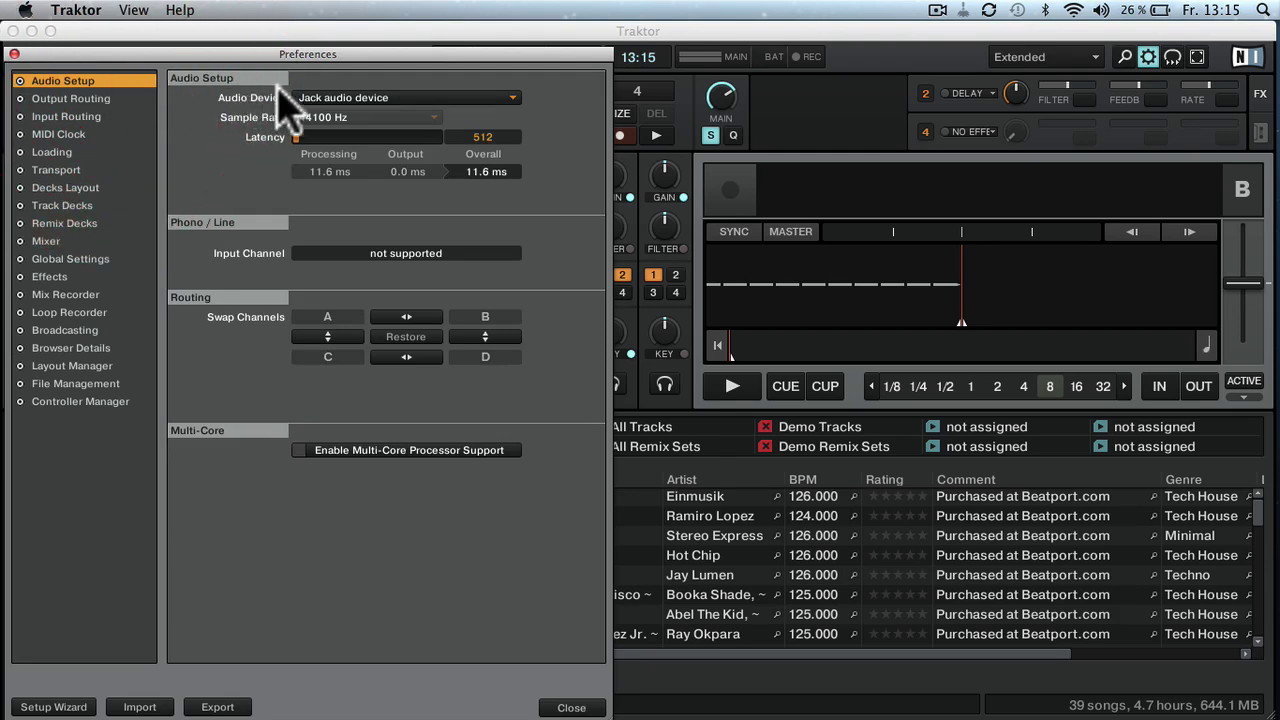
pyautogui.click(316, 98)
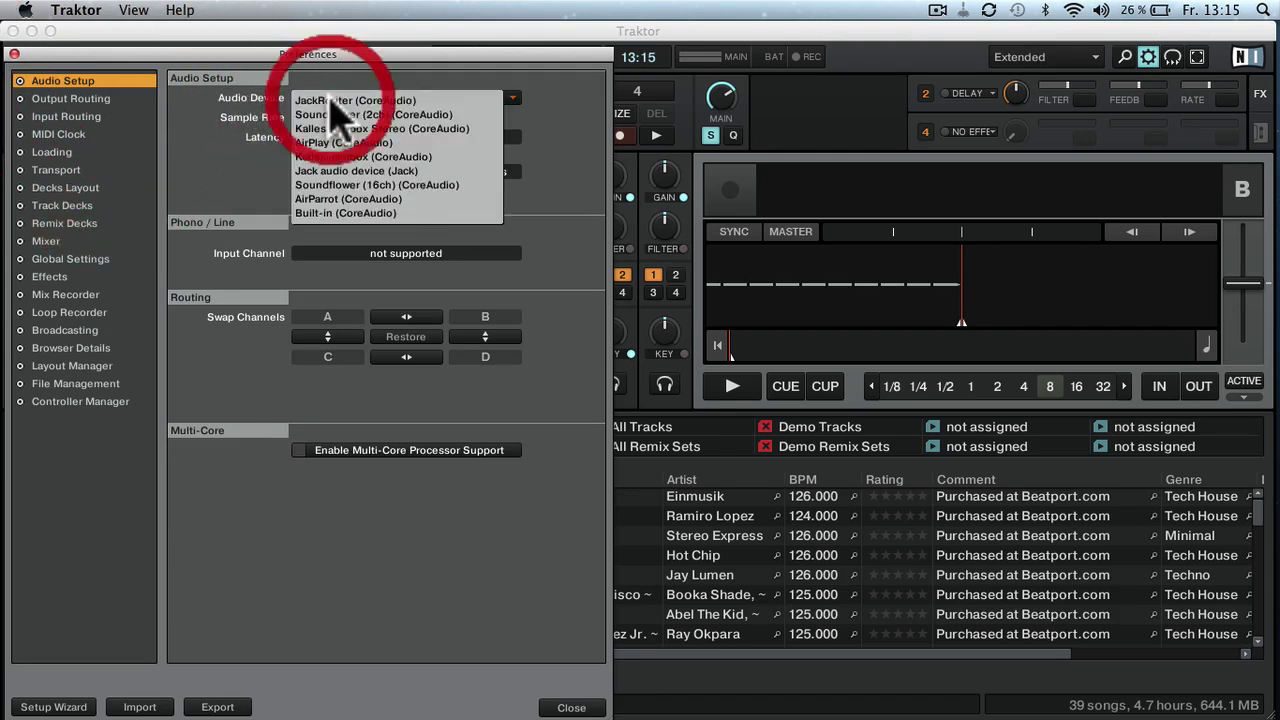
pyautogui.click(262, 97)
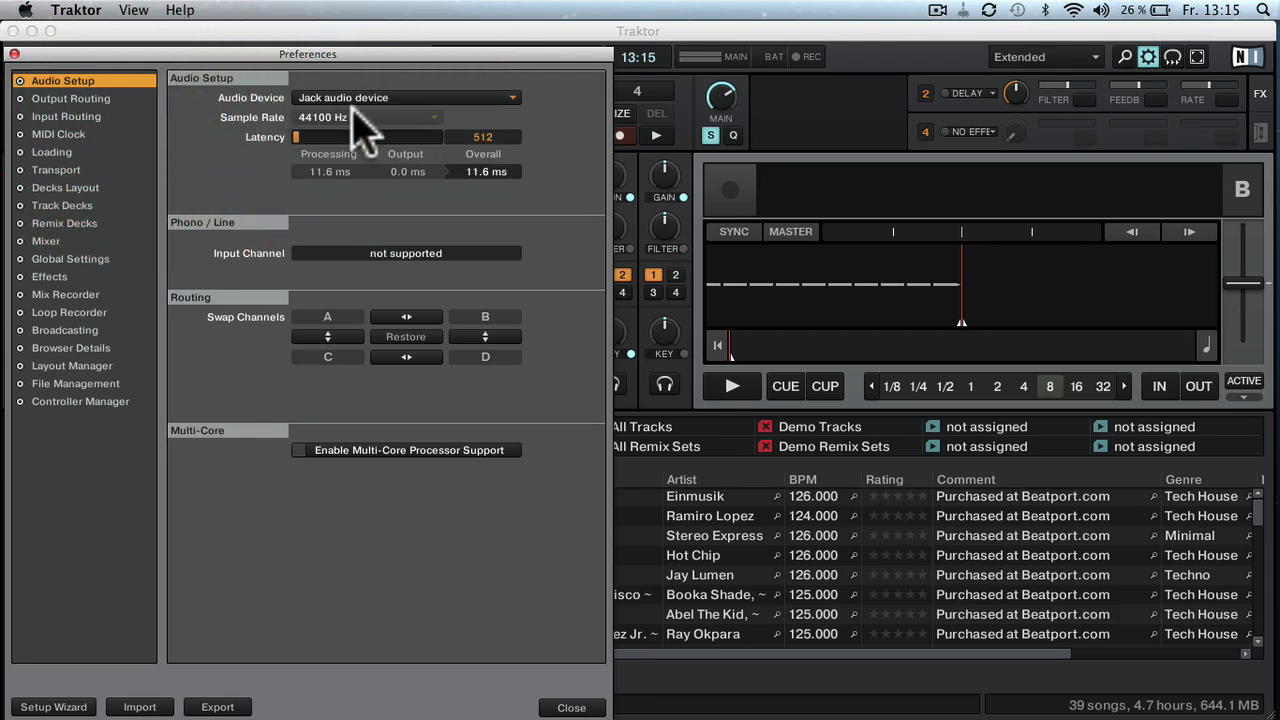
pyautogui.click(50, 102)
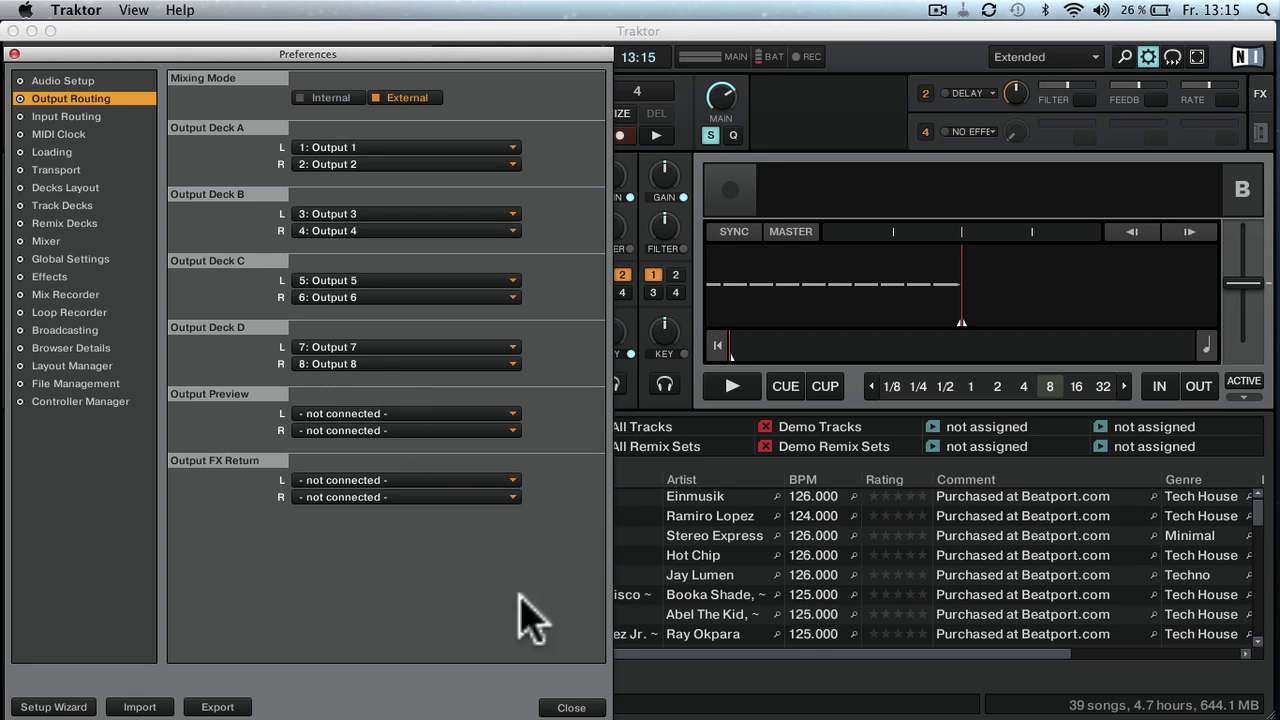
pyautogui.click(568, 706)
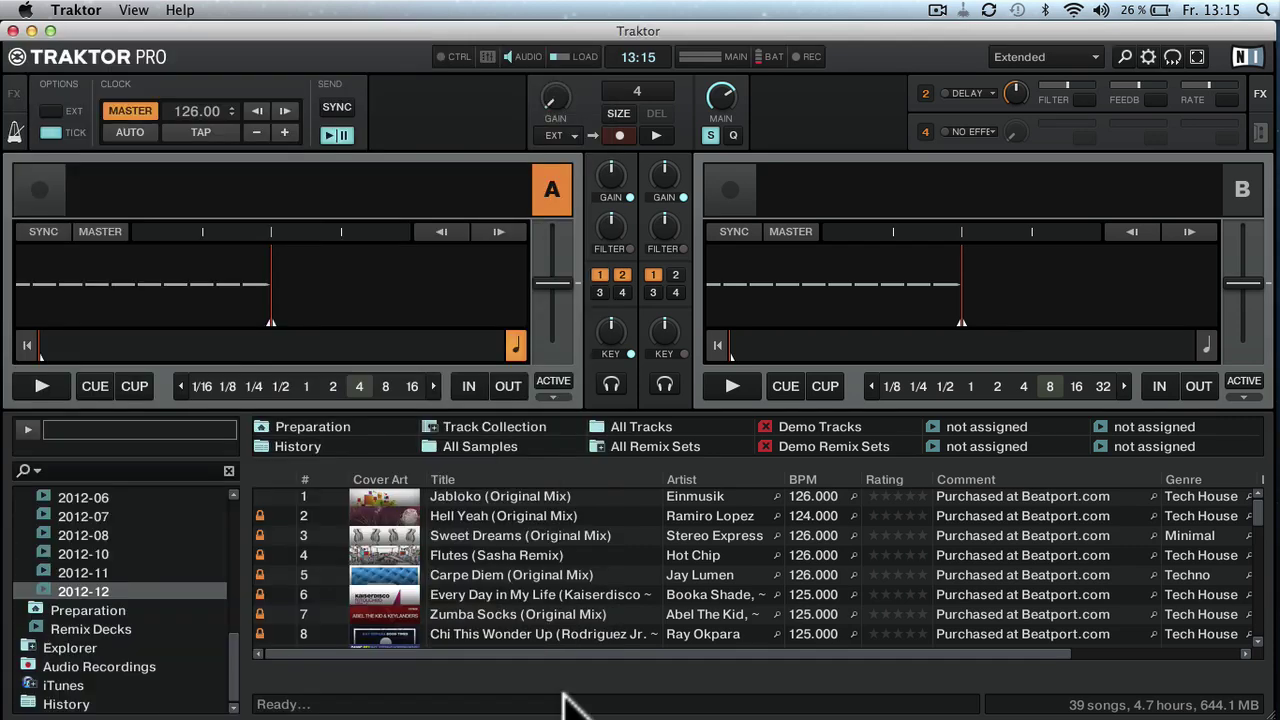
# Launch Ableton Live, start the trial, confirm authorization and dismiss the welcome screen.
pyautogui.moveTo(6, 115)
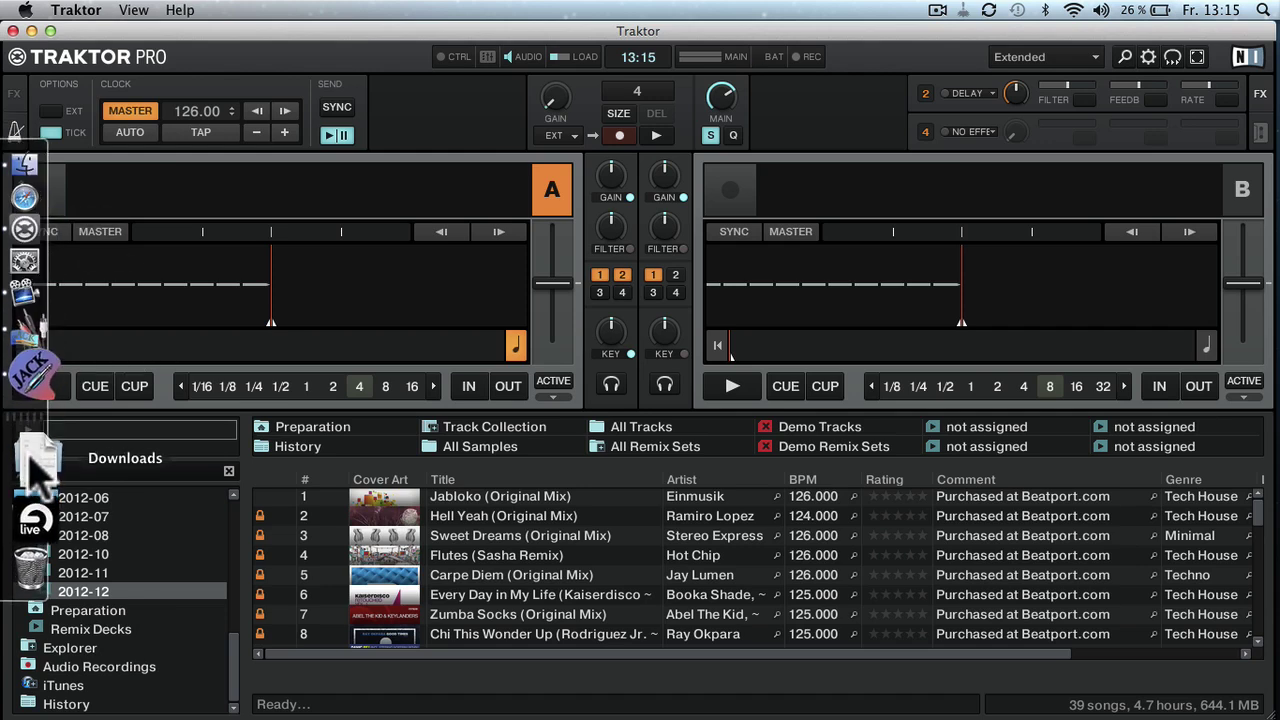
pyautogui.click(32, 500)
pyautogui.click(160, 205)
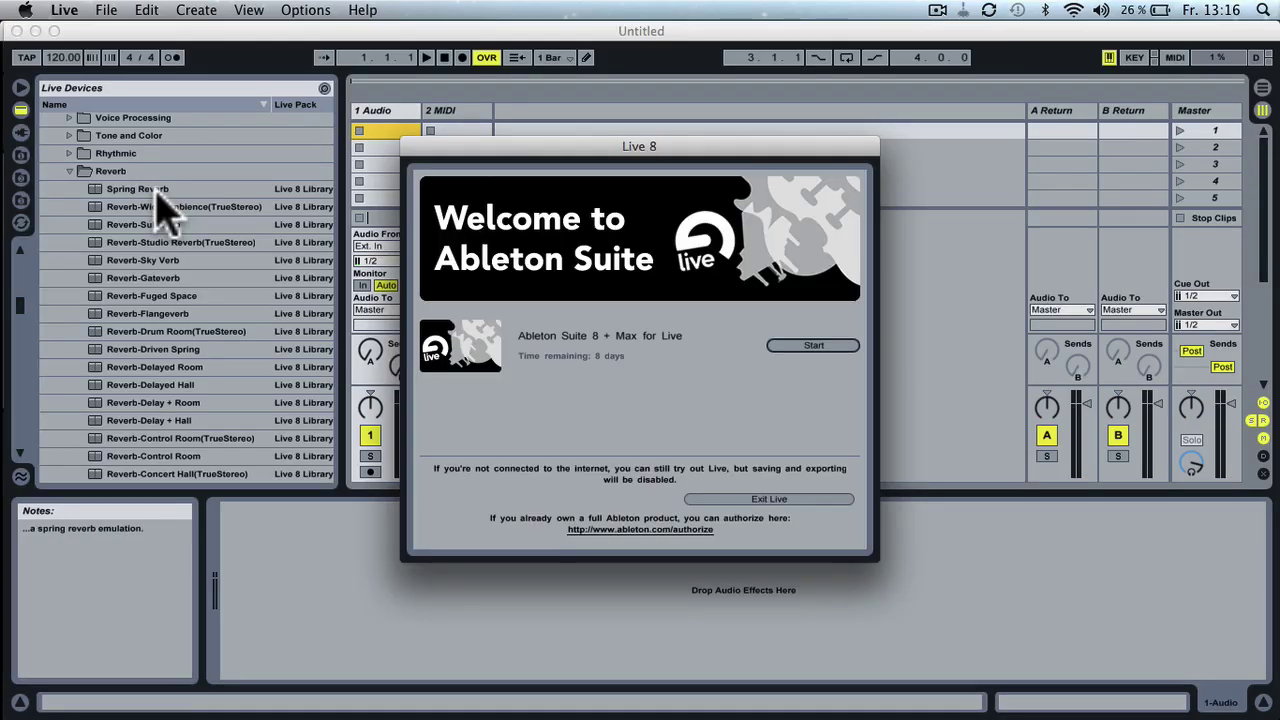
pyautogui.press('Return')
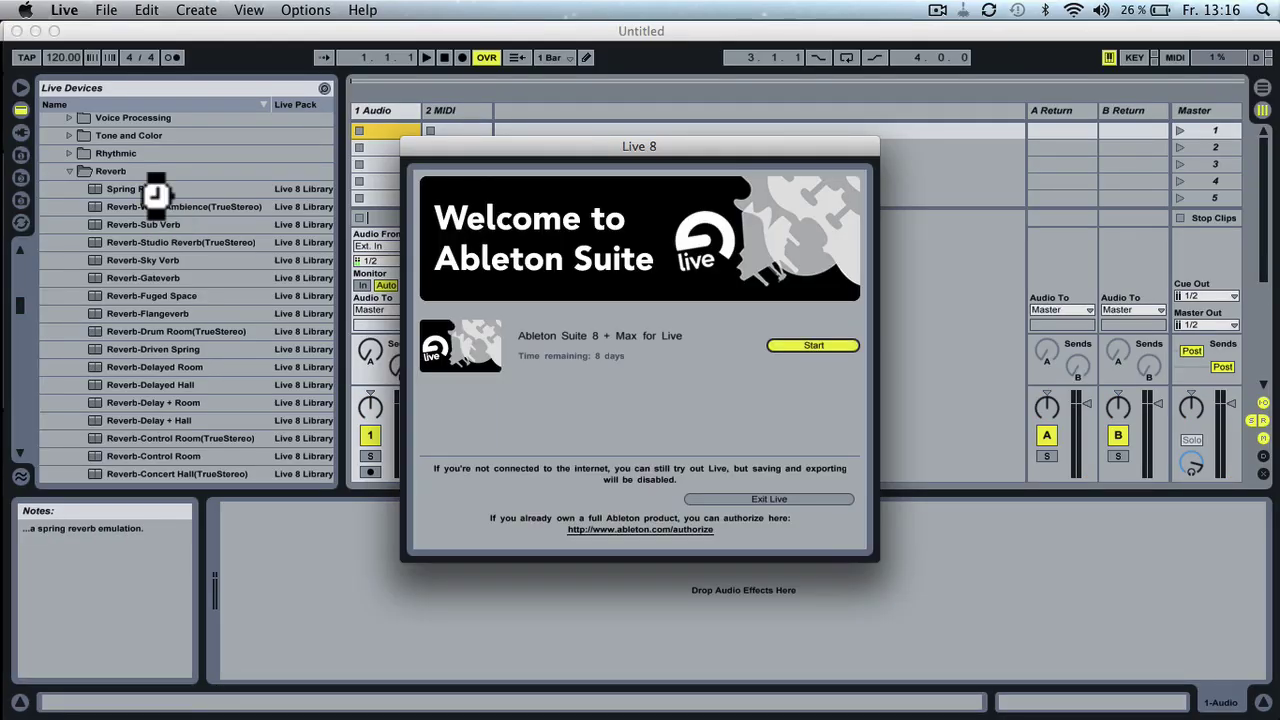
pyautogui.press('Return')
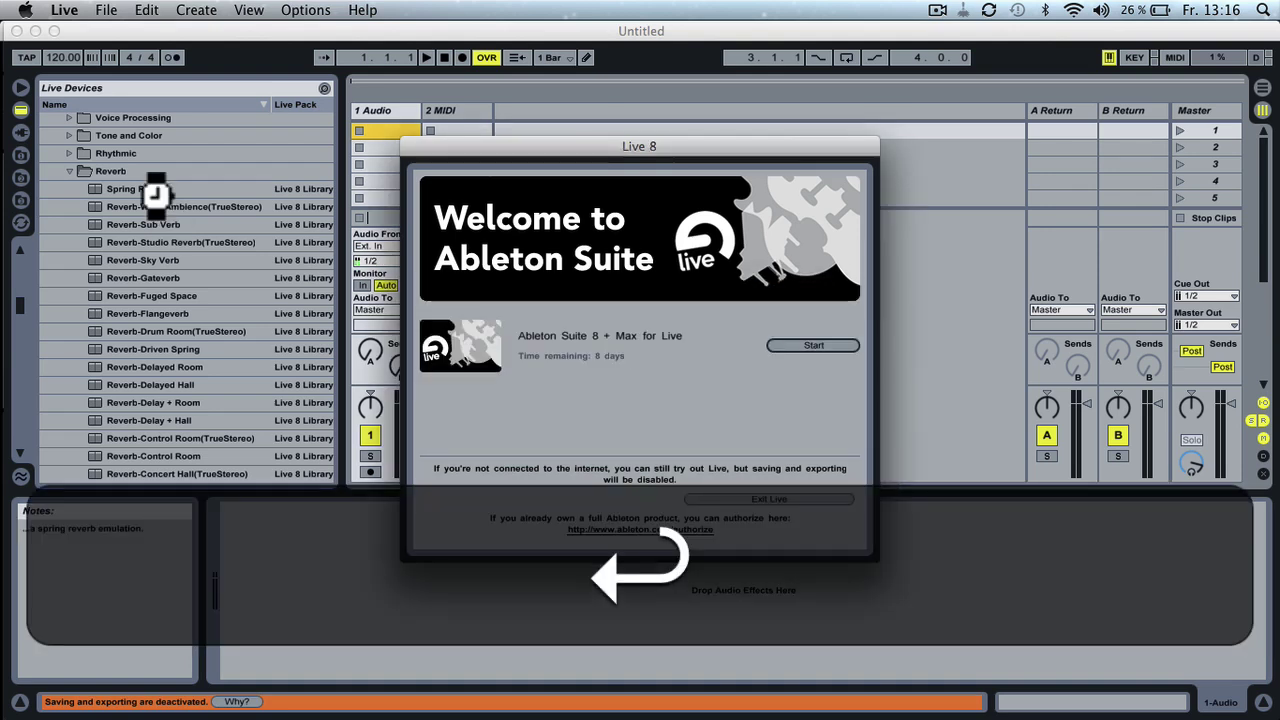
pyautogui.press('Return')
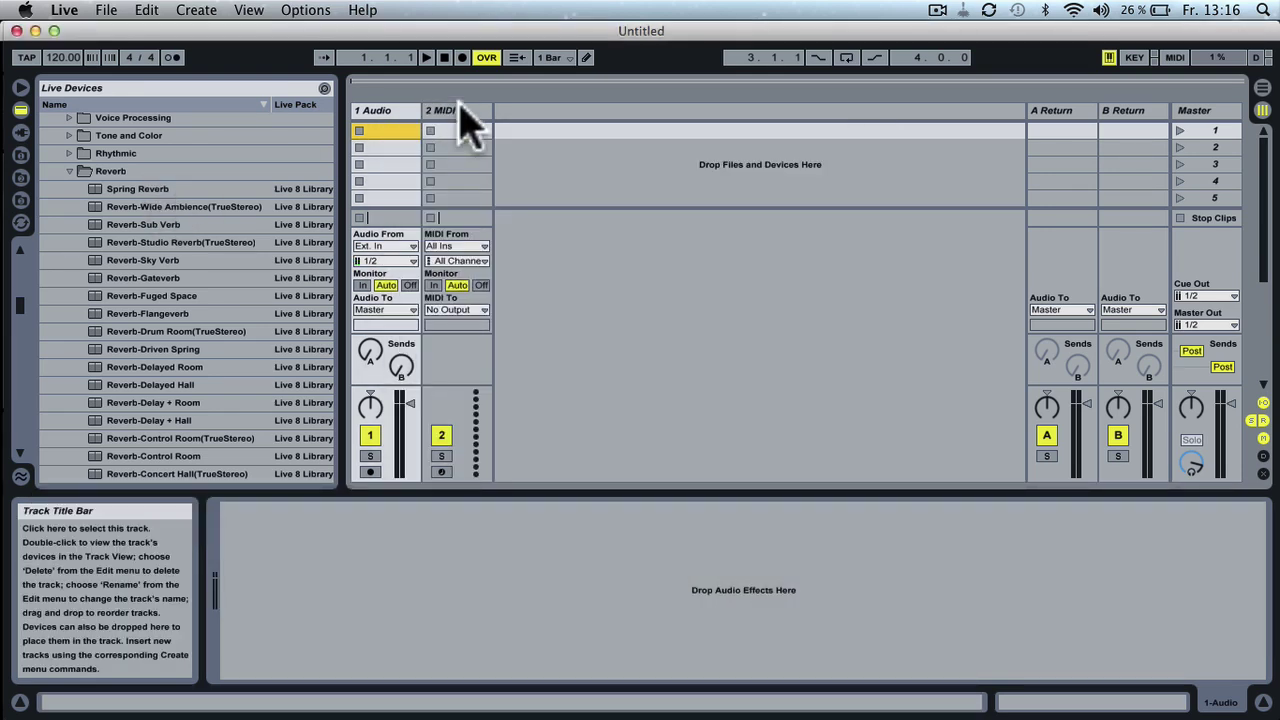
# Delete the 2 MIDI track and duplicate 1 Audio into 2, 3 and 4 Audio.
pyautogui.click(458, 112)
pyautogui.press('BackSpace')
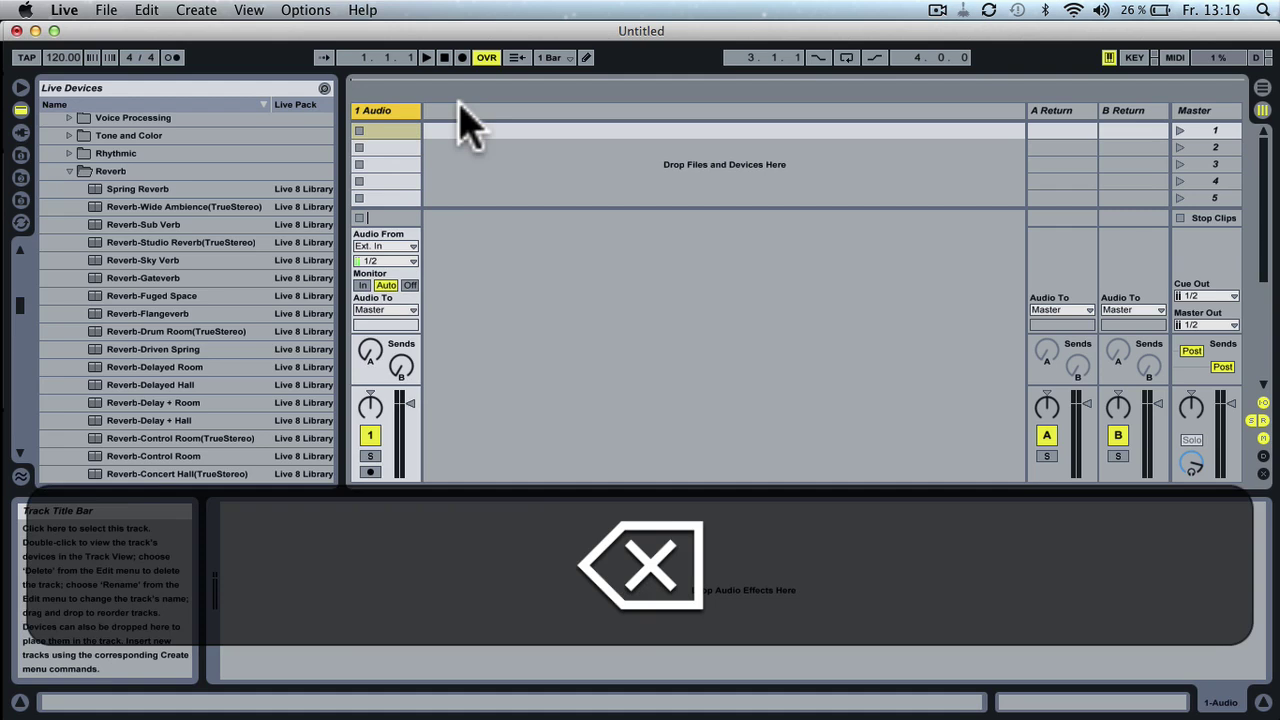
pyautogui.click(402, 111)
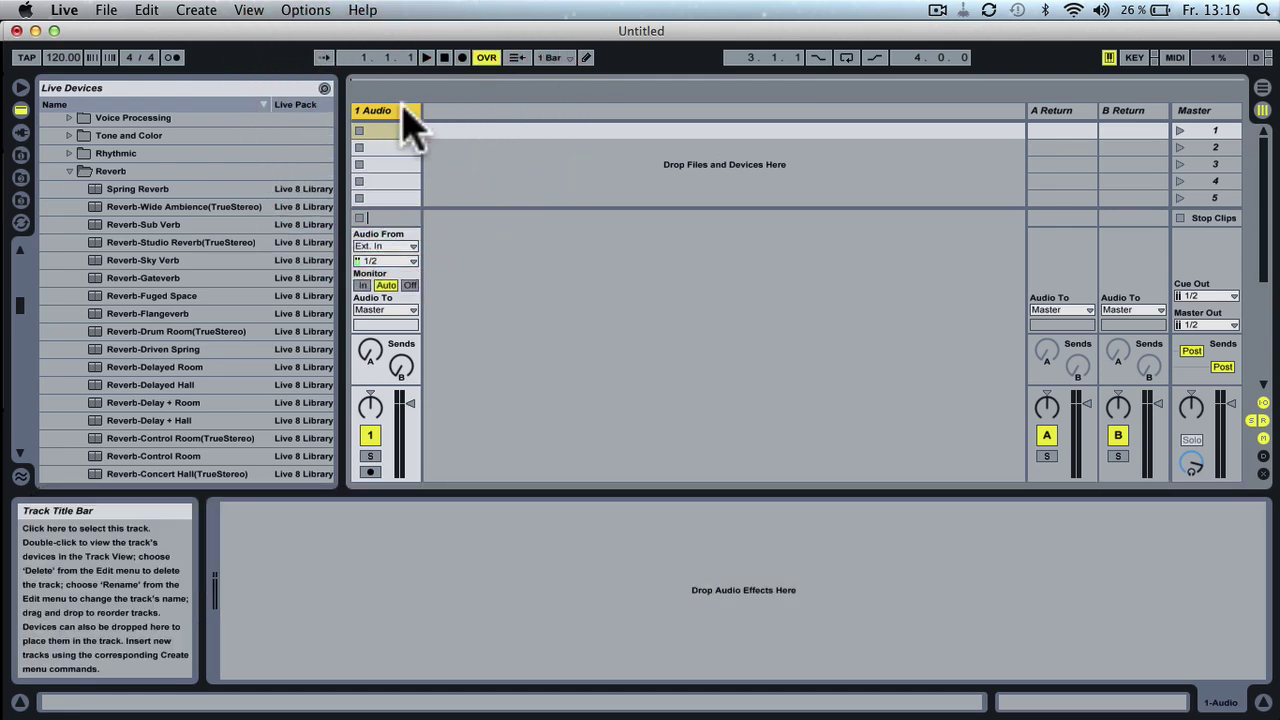
pyautogui.press('super+d')
pyautogui.press('super+d')
pyautogui.press('super+d')
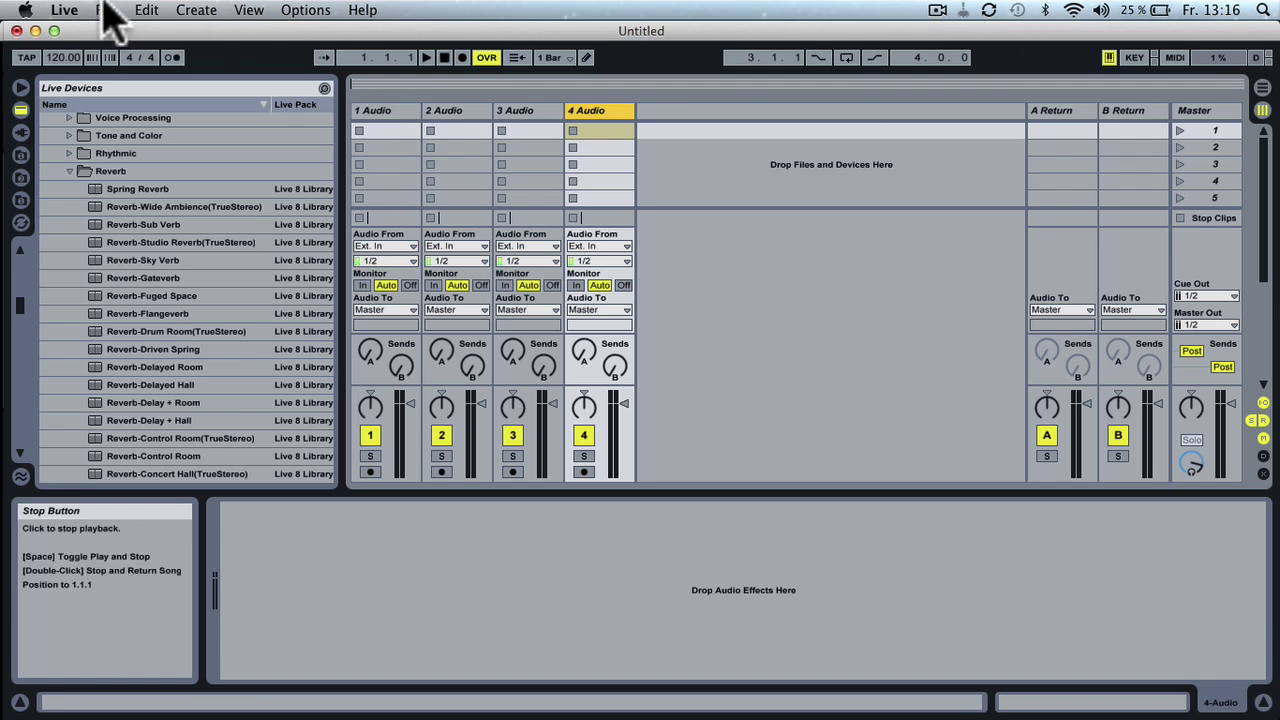
pyautogui.click(62, 10)
pyautogui.click(88, 57)
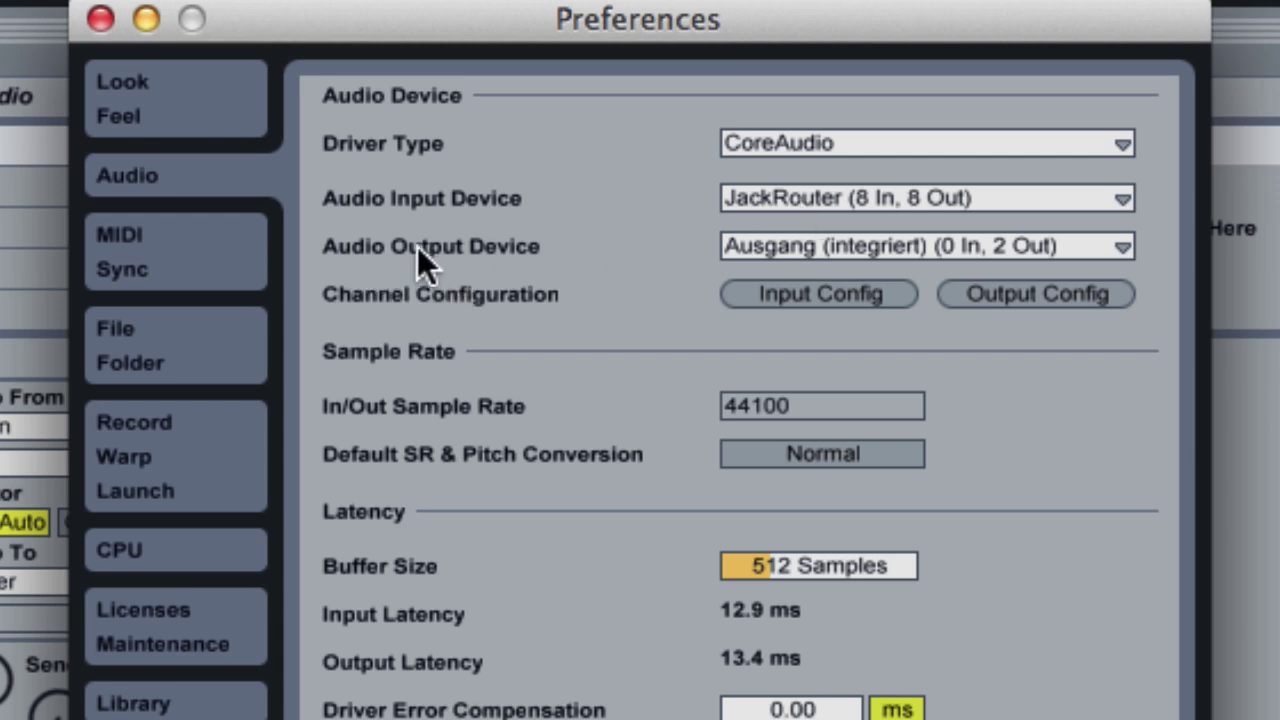
pyautogui.click(737, 248)
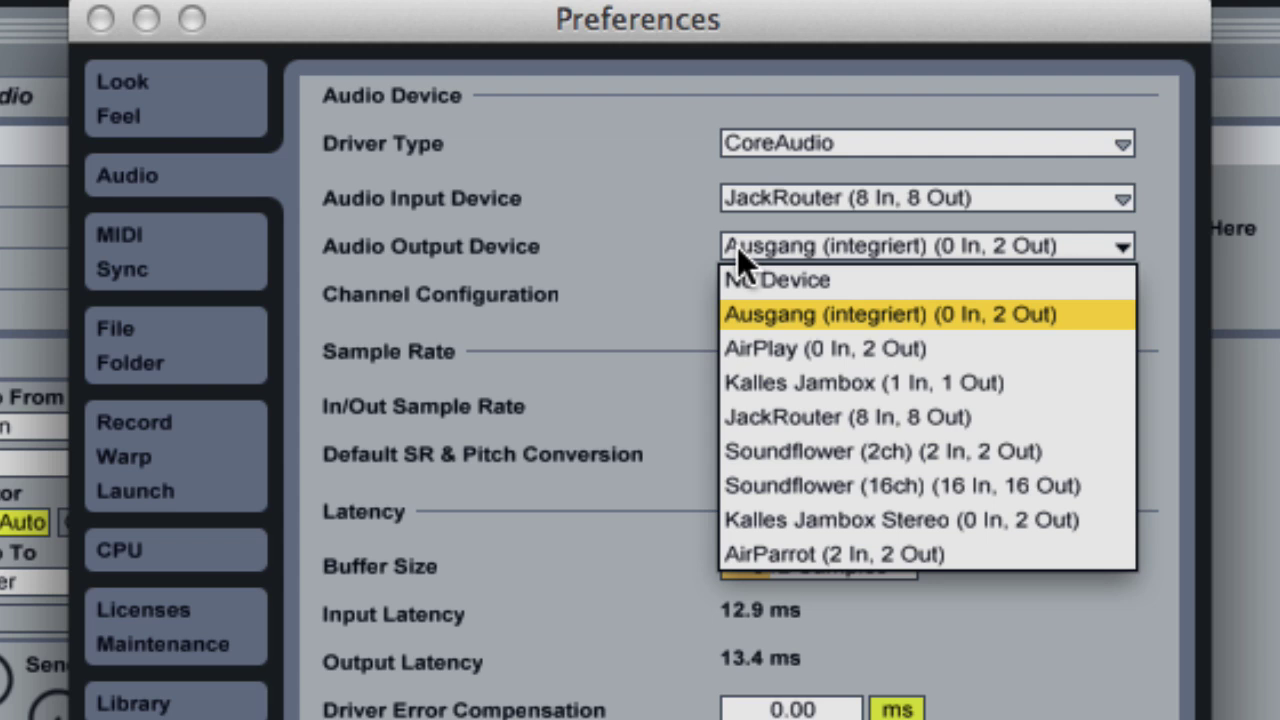
pyautogui.click(760, 312)
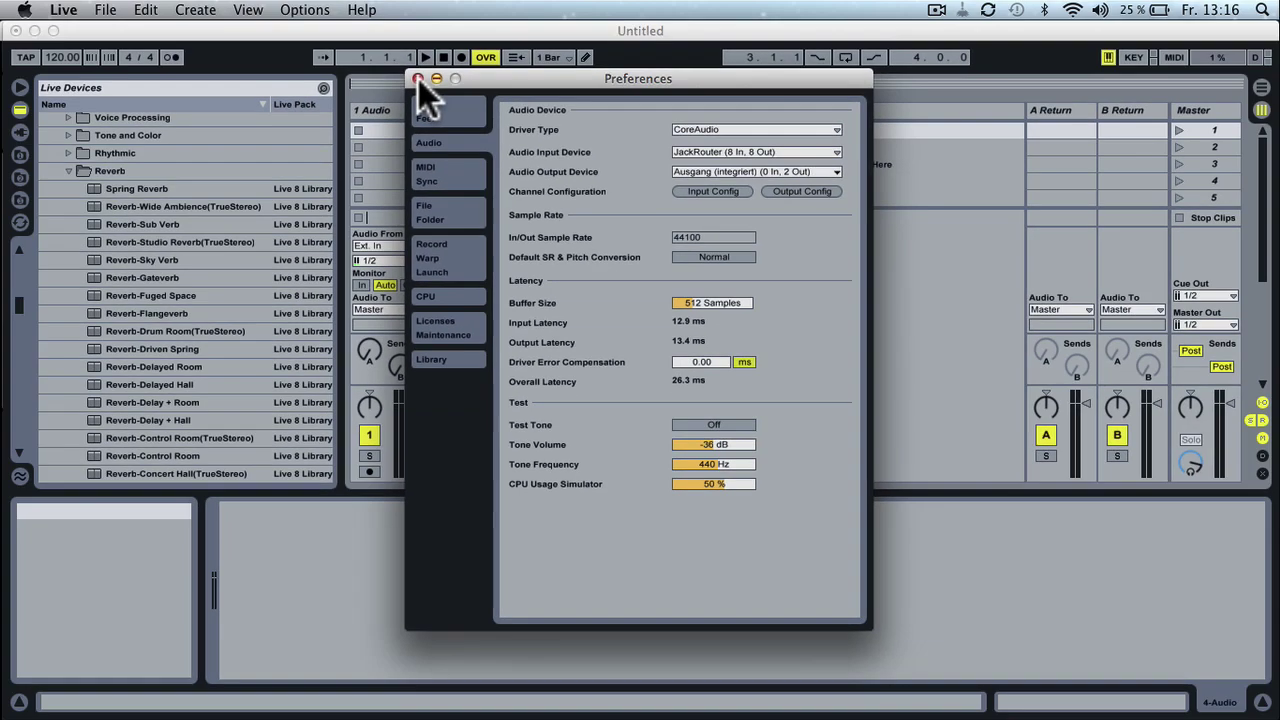
pyautogui.click(100, 18)
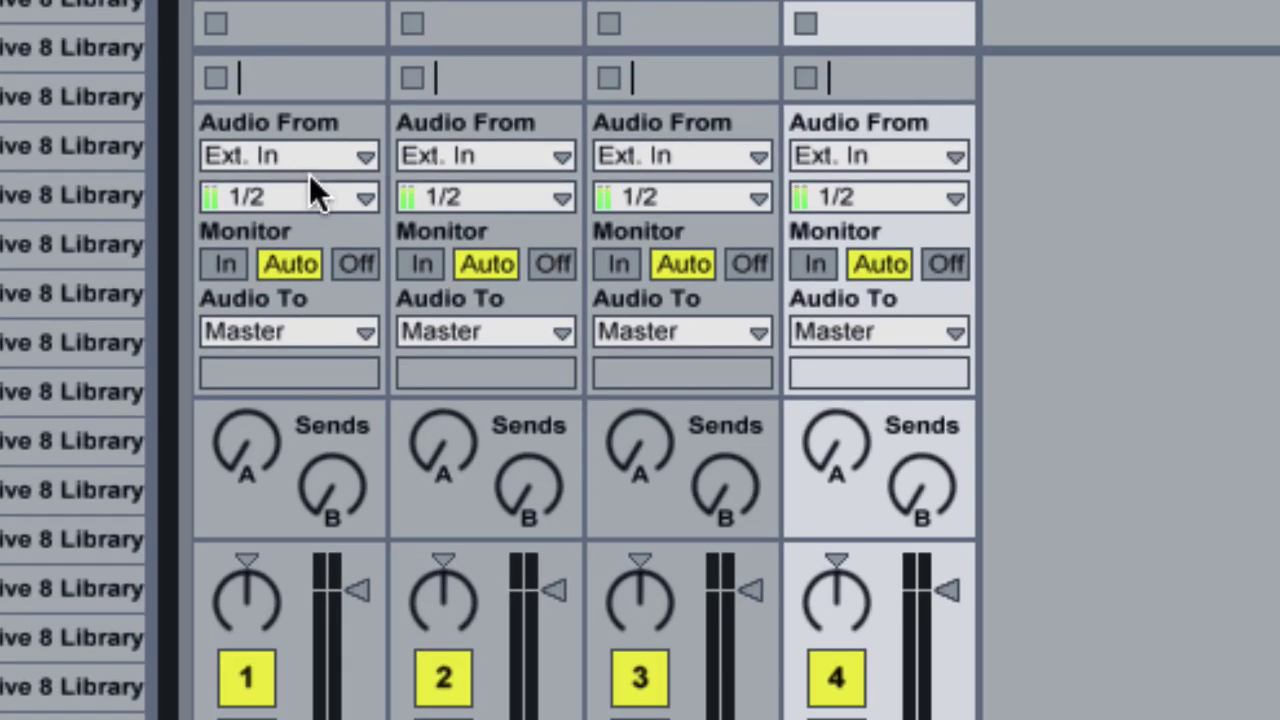
# Set the input channels of audio tracks 1–4 to 1/2, 3/4, 5/6 and 7/8.
pyautogui.click(391, 257)
pyautogui.click(294, 228)
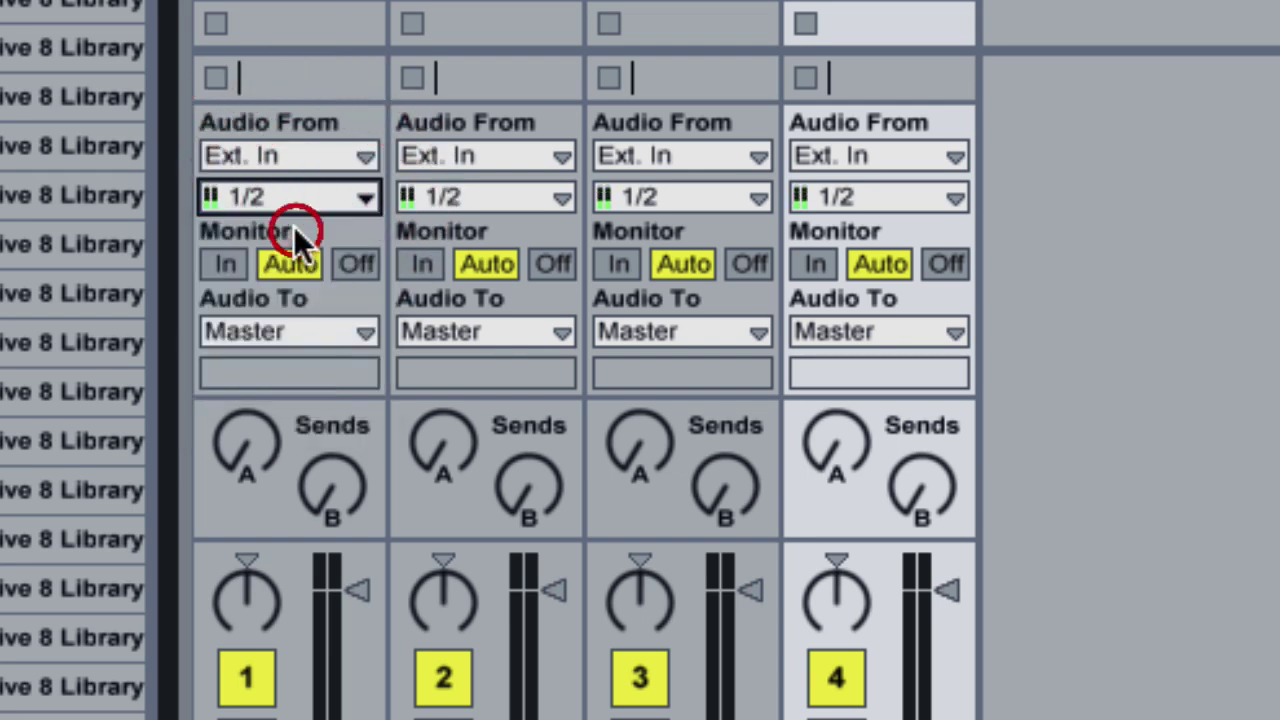
pyautogui.click(467, 187)
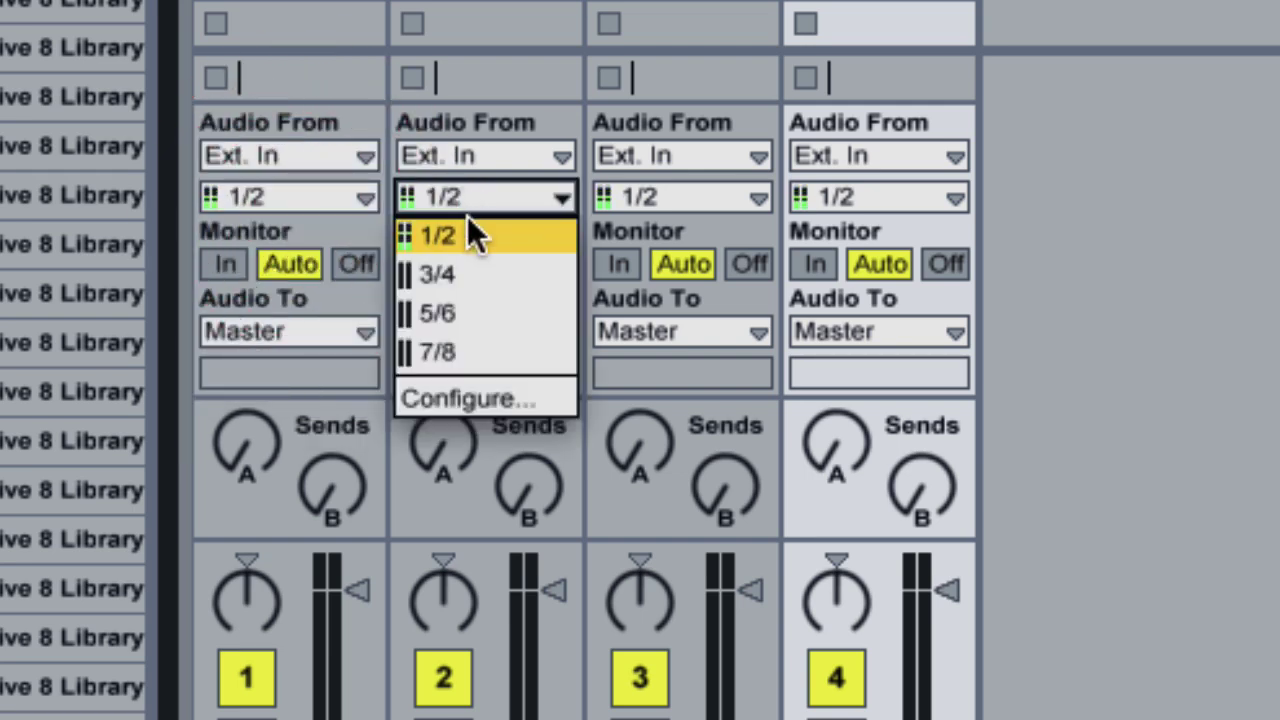
pyautogui.click(474, 272)
pyautogui.click(714, 200)
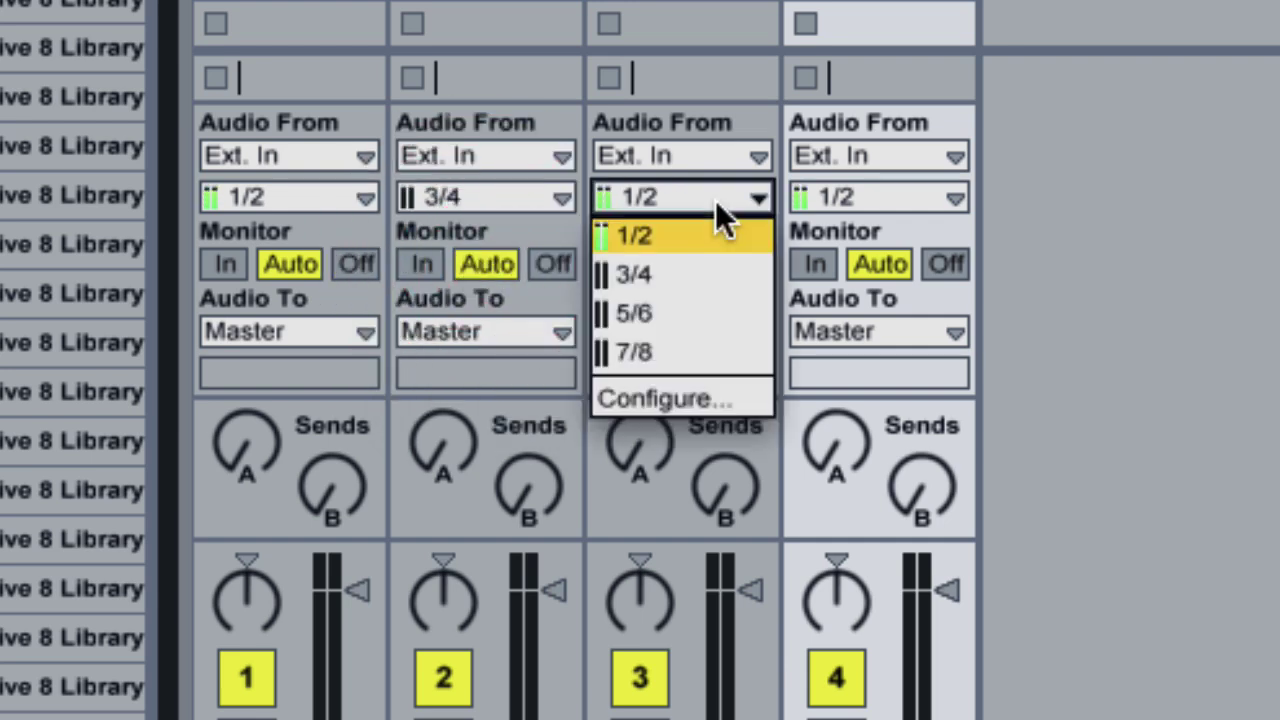
pyautogui.click(694, 309)
pyautogui.click(909, 194)
pyautogui.click(886, 348)
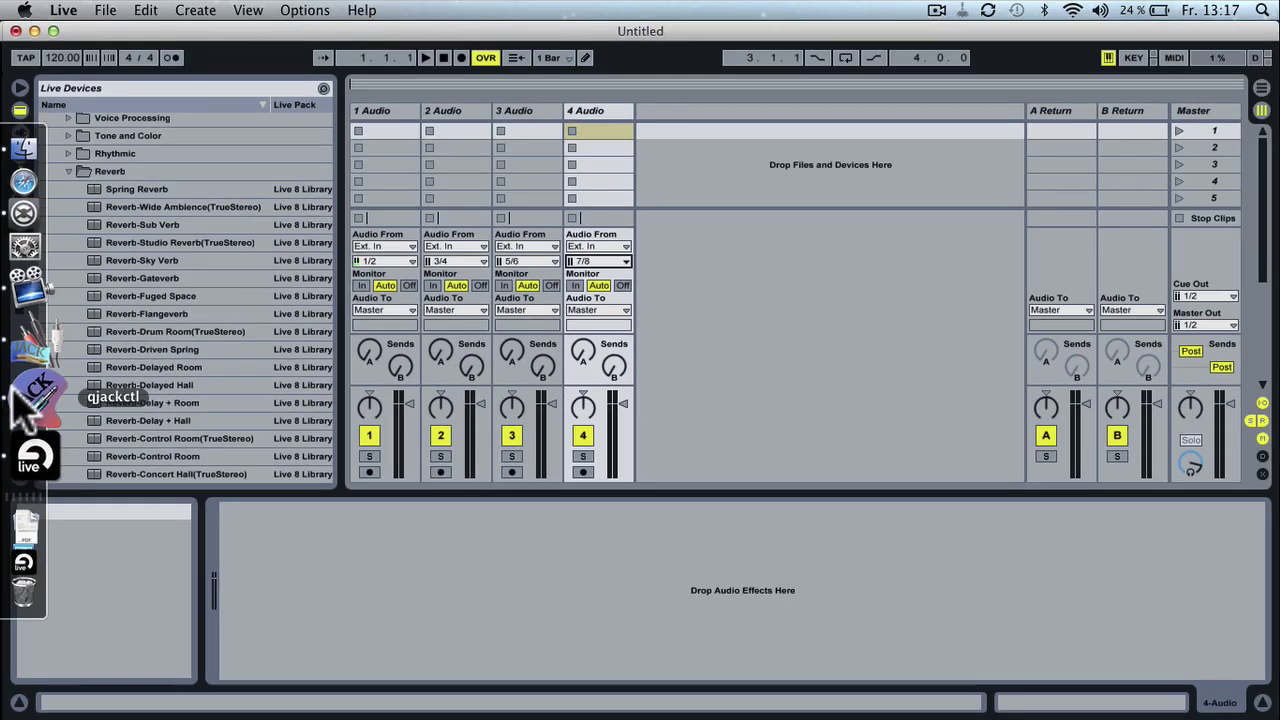
# Bring up qjackctl's connections window, reposition it, and select the Live, Traktor and system clients.
pyautogui.click(15, 397)
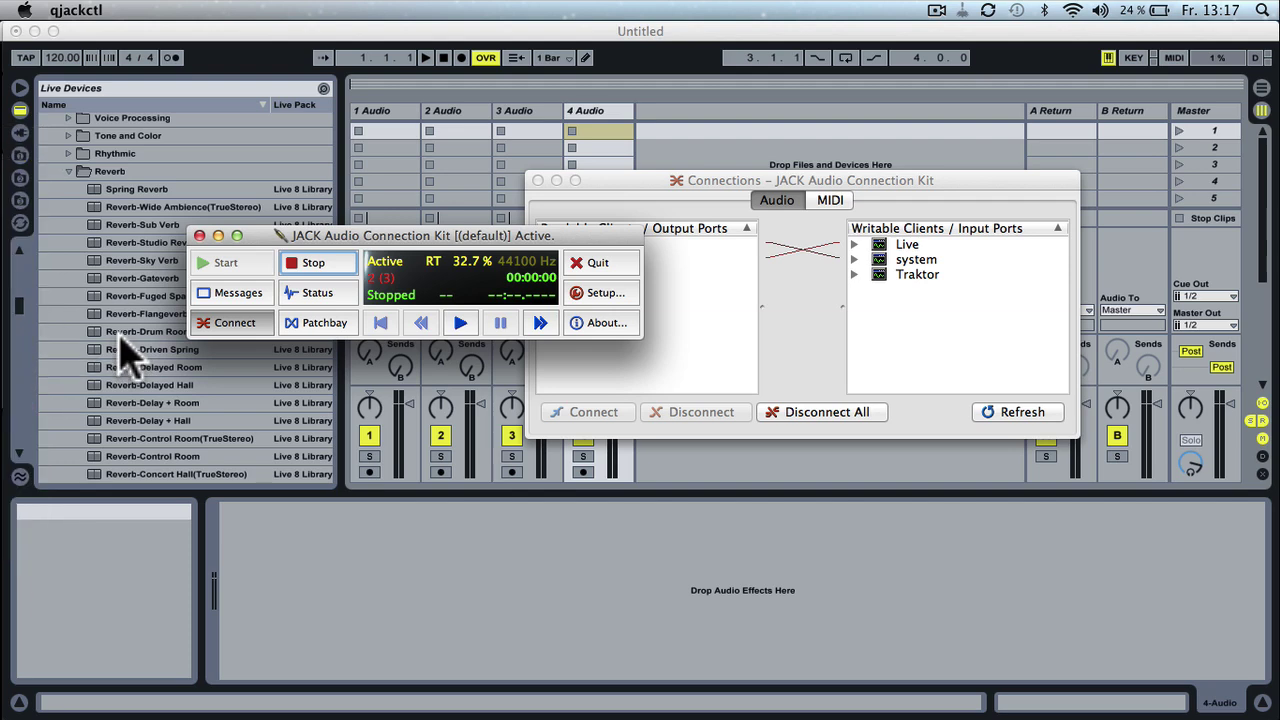
pyautogui.click(372, 234)
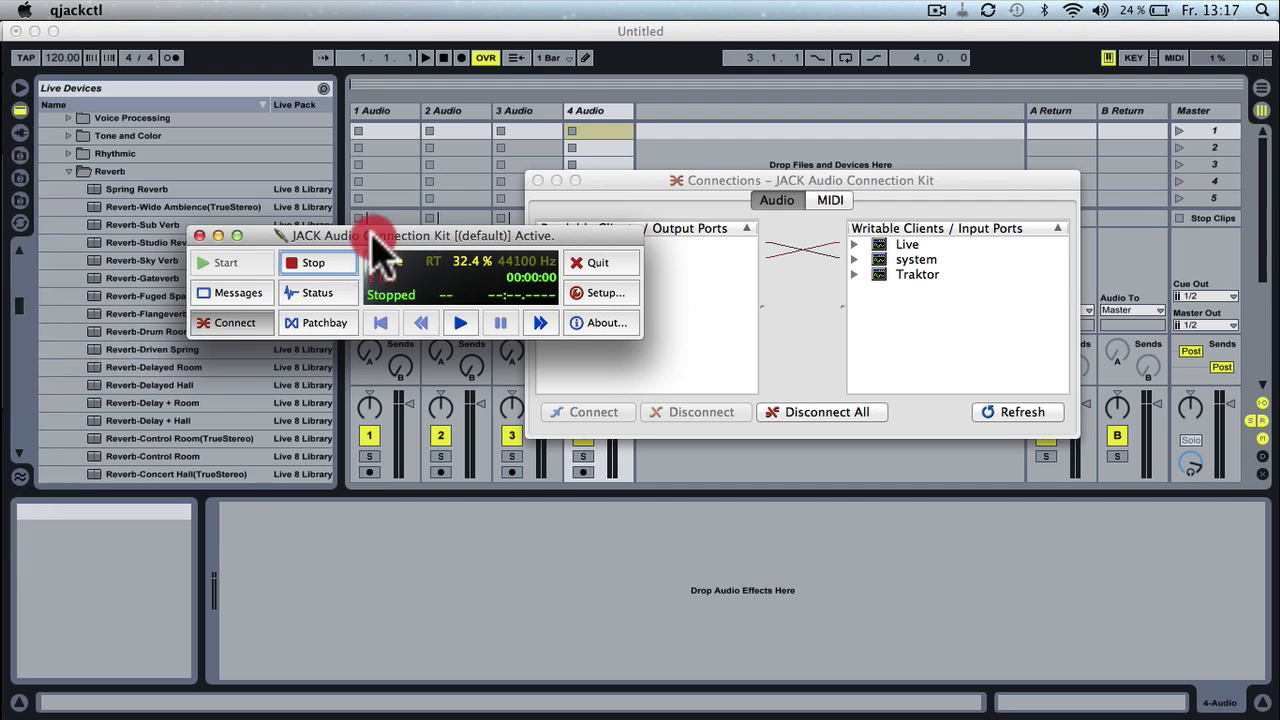
pyautogui.moveTo(372, 234); pyautogui.dragTo(215, 200)
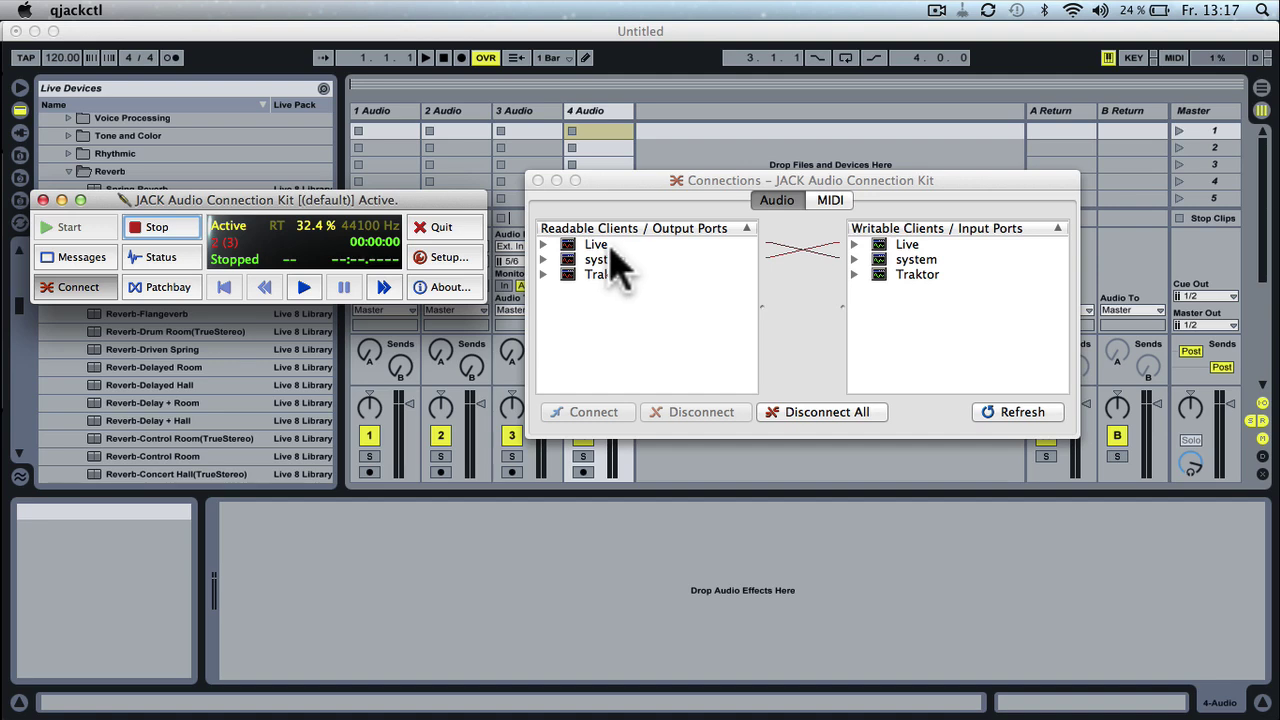
pyautogui.click(610, 246)
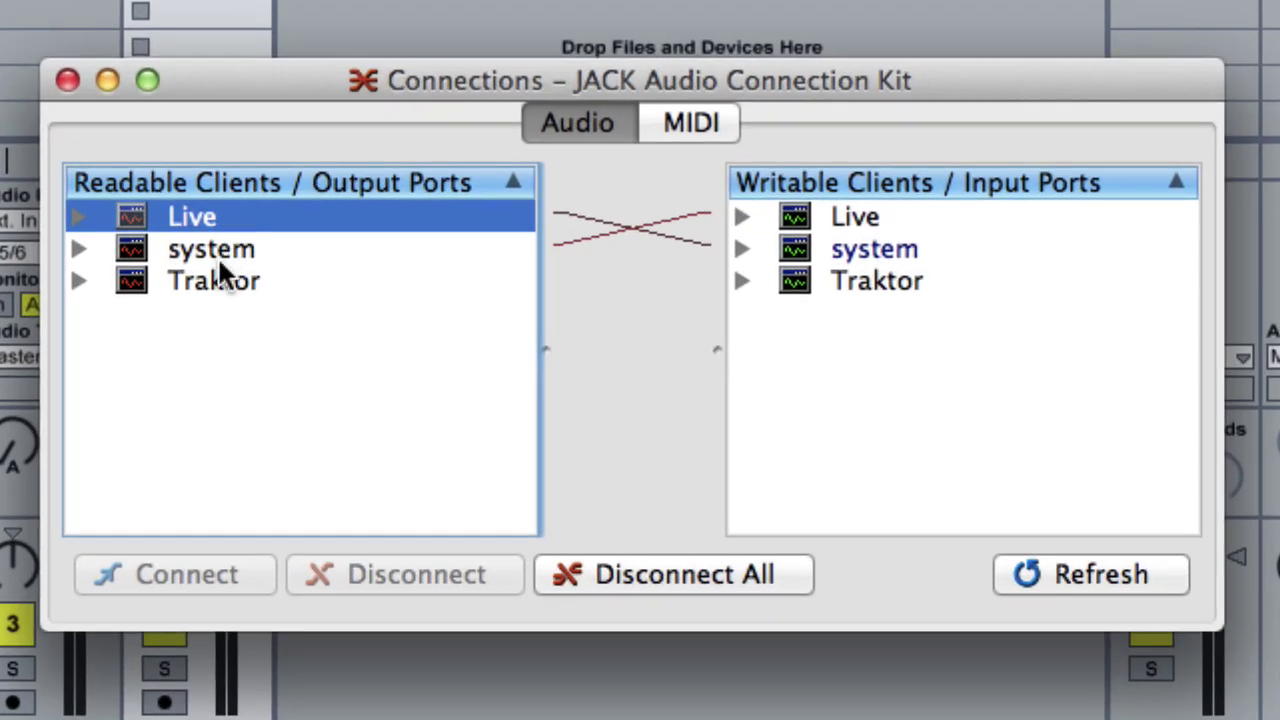
pyautogui.click(219, 270)
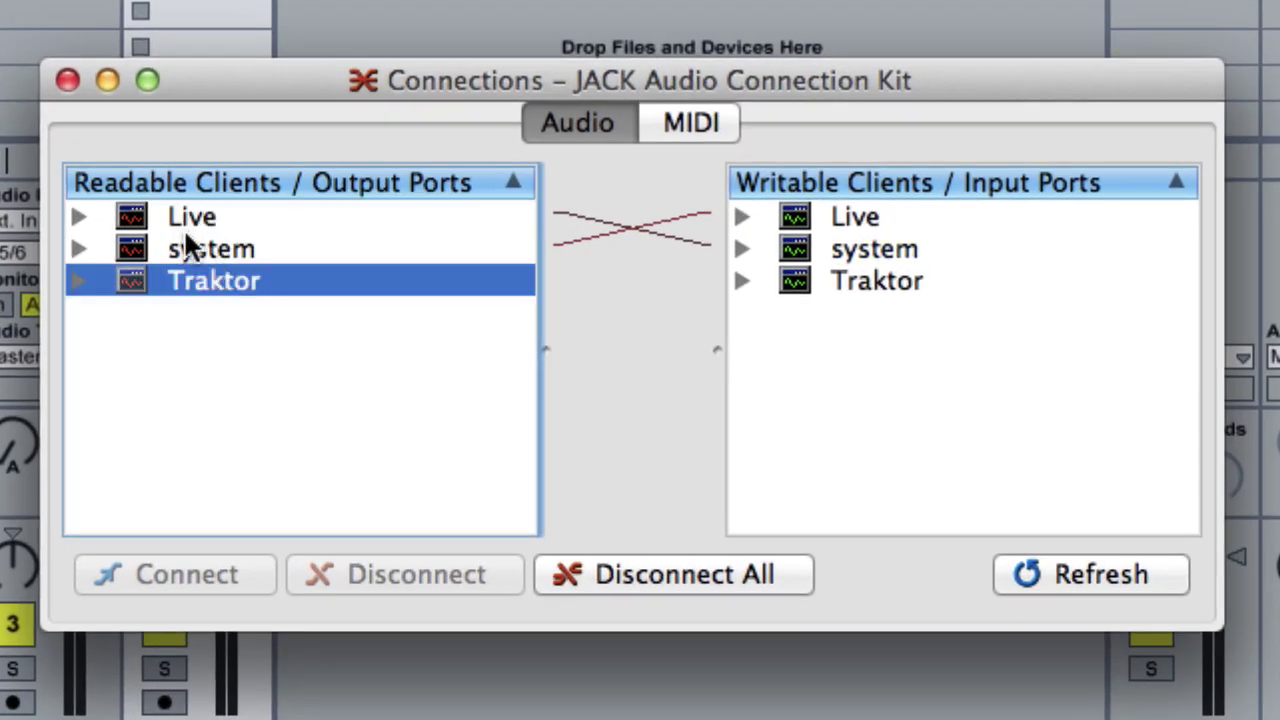
pyautogui.click(182, 245)
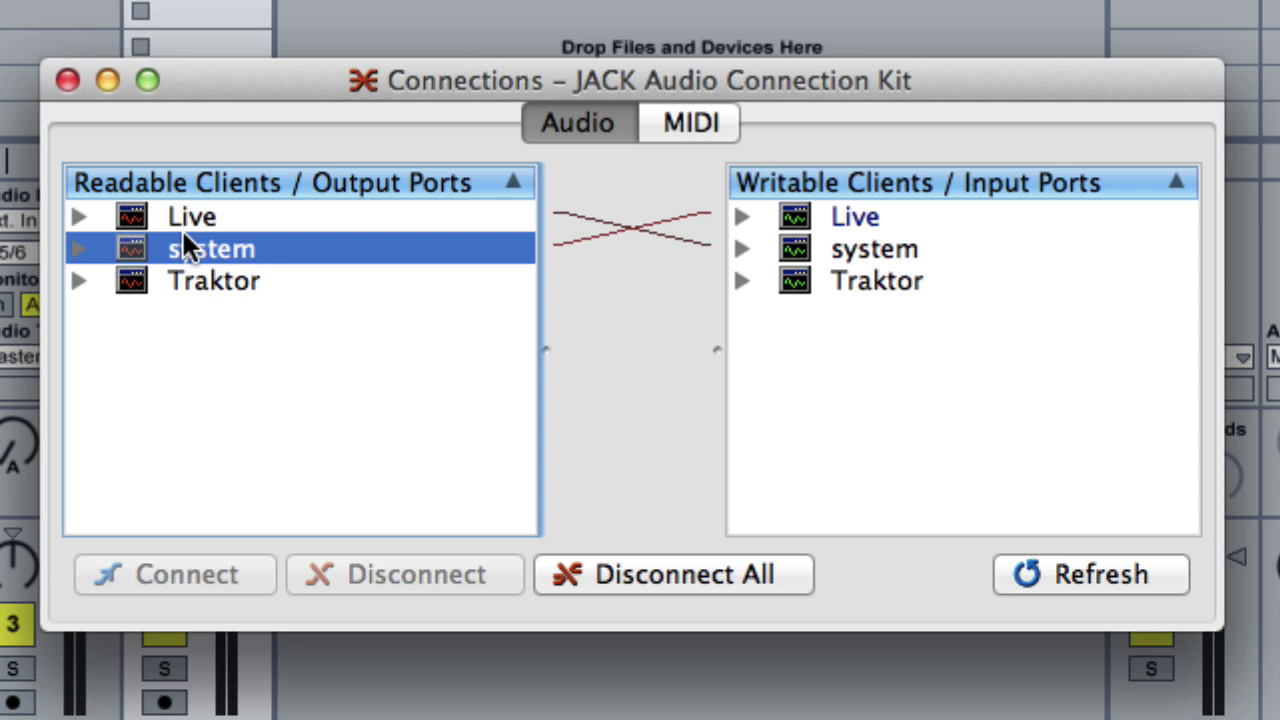
# Disconnect all audio connections, confirming the suspend prompt, and select Traktor.
pyautogui.click(683, 592)
pyautogui.click(891, 442)
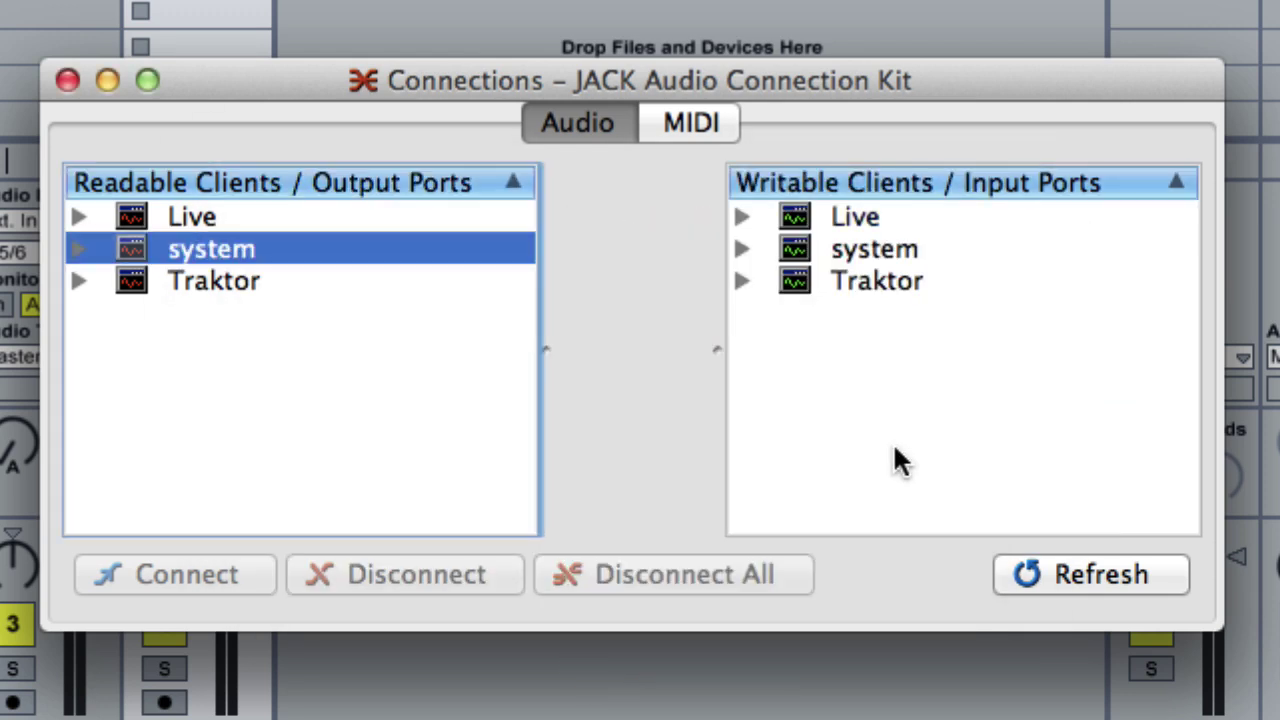
pyautogui.click(221, 272)
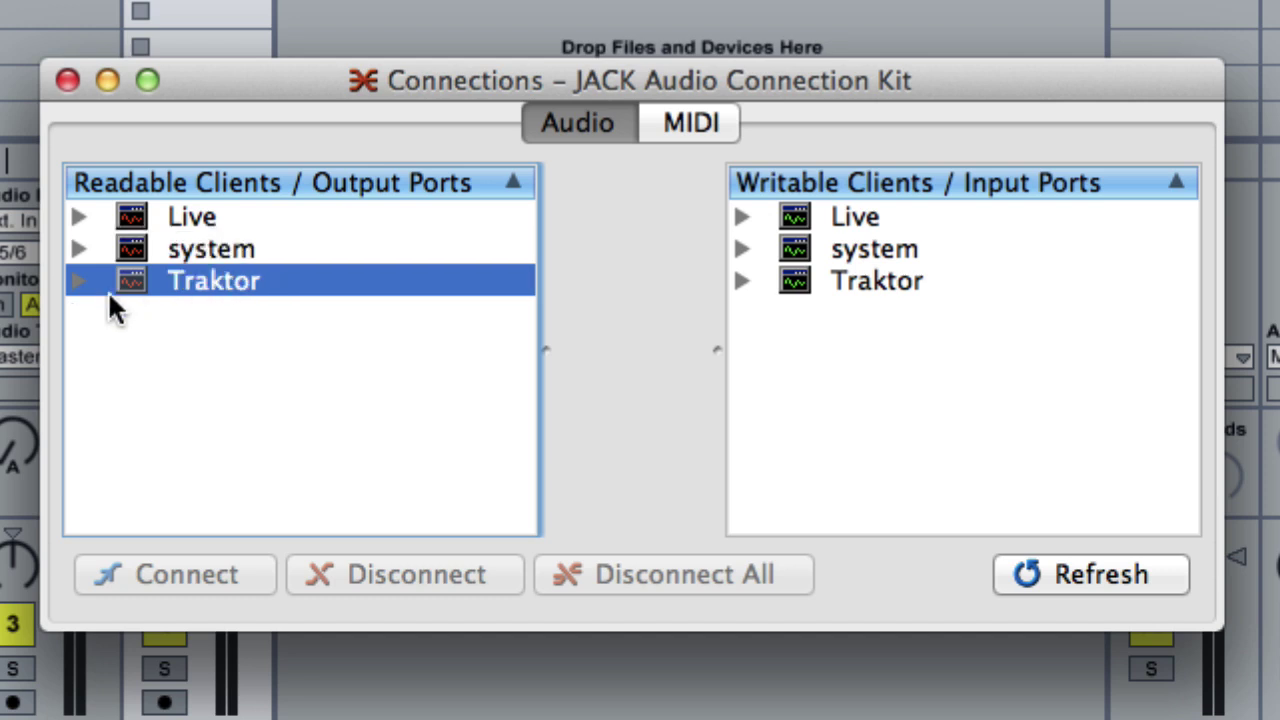
# Connect Traktor's Out 1–8 to Live's in1–in8 and expand Live's inputs to verify.
pyautogui.click(81, 281)
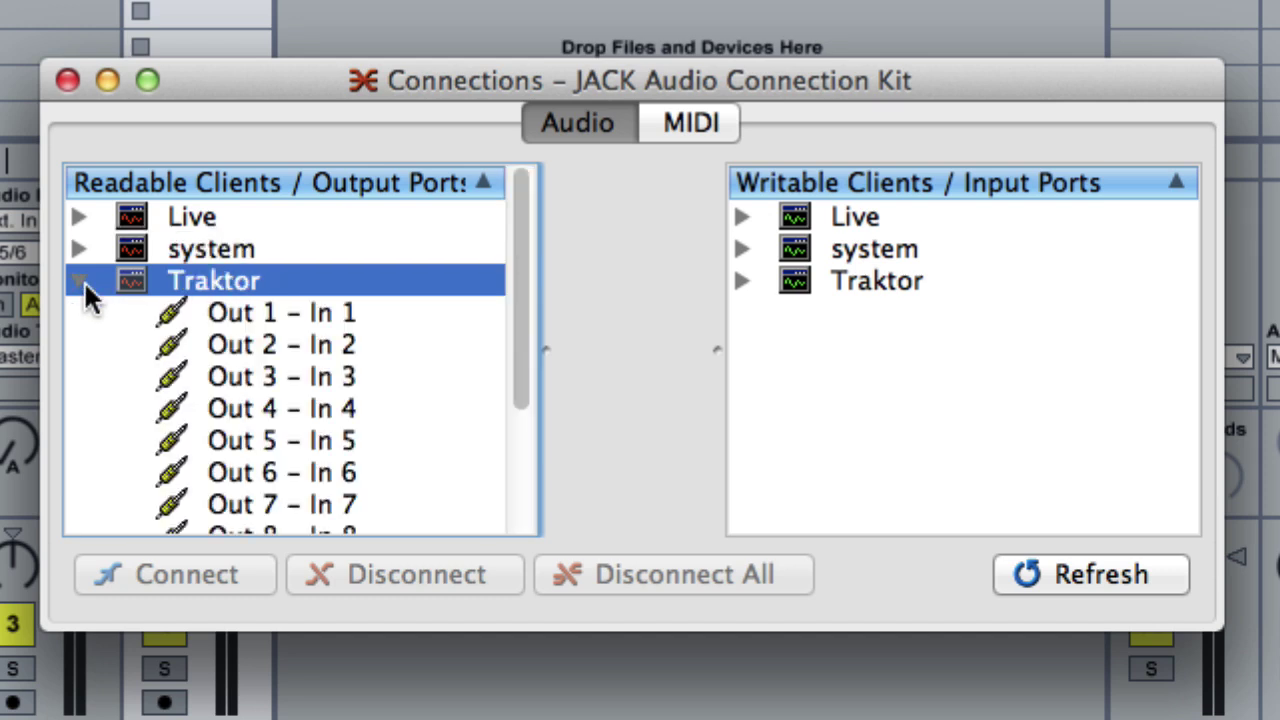
pyautogui.scroll(-3, 246, 332)
pyautogui.scroll(-2, 365, 415)
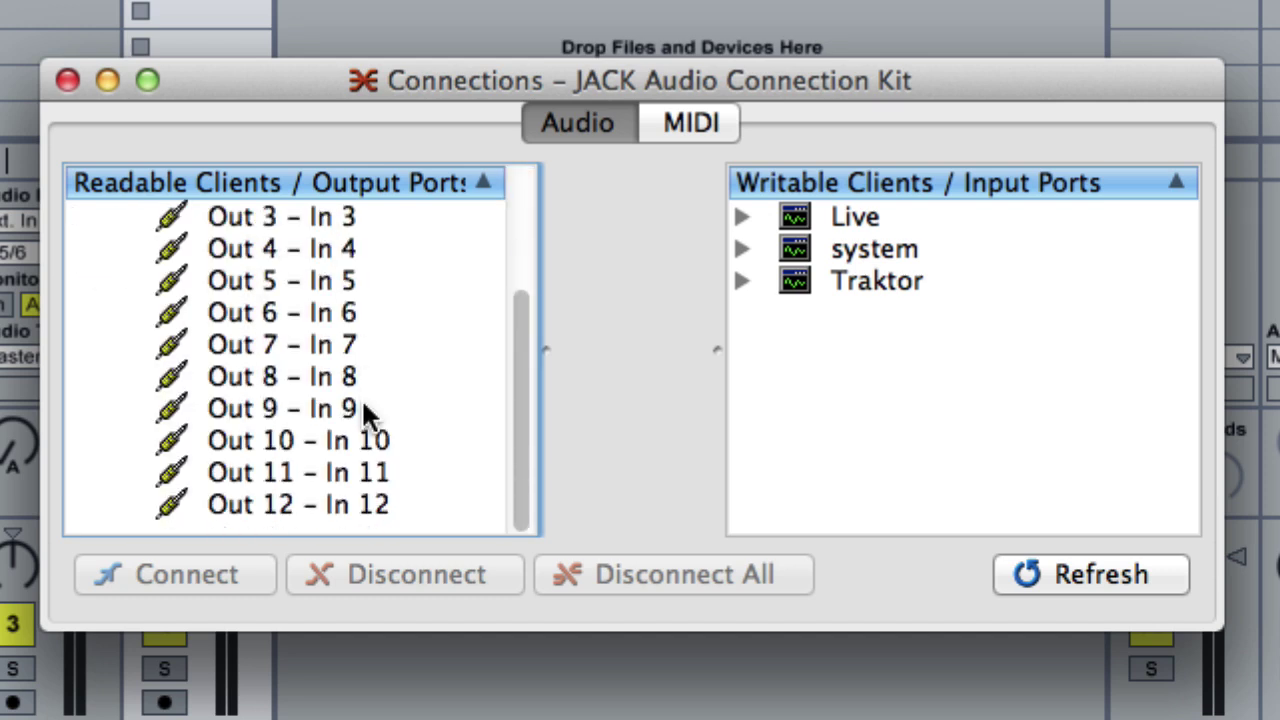
pyautogui.scroll(3, 372, 490)
pyautogui.scroll(-3, 372, 490)
pyautogui.scroll(5, 372, 490)
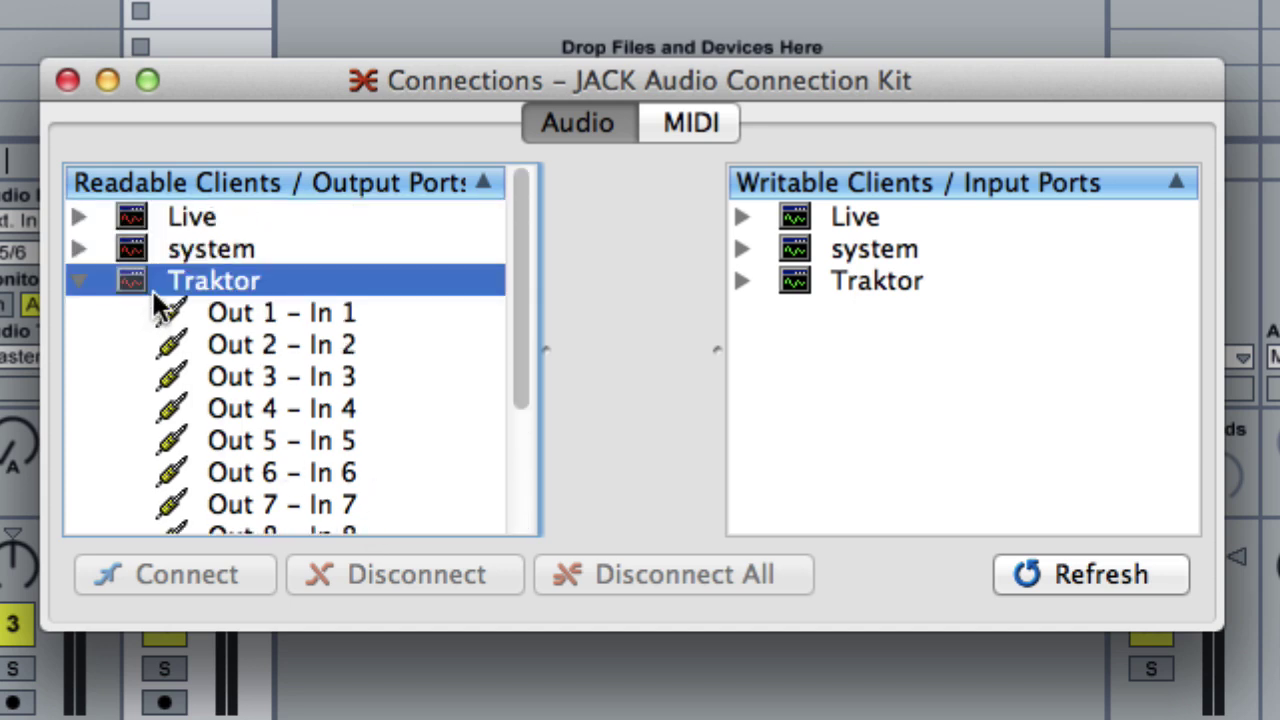
pyautogui.moveTo(147, 288); pyautogui.dragTo(851, 212)
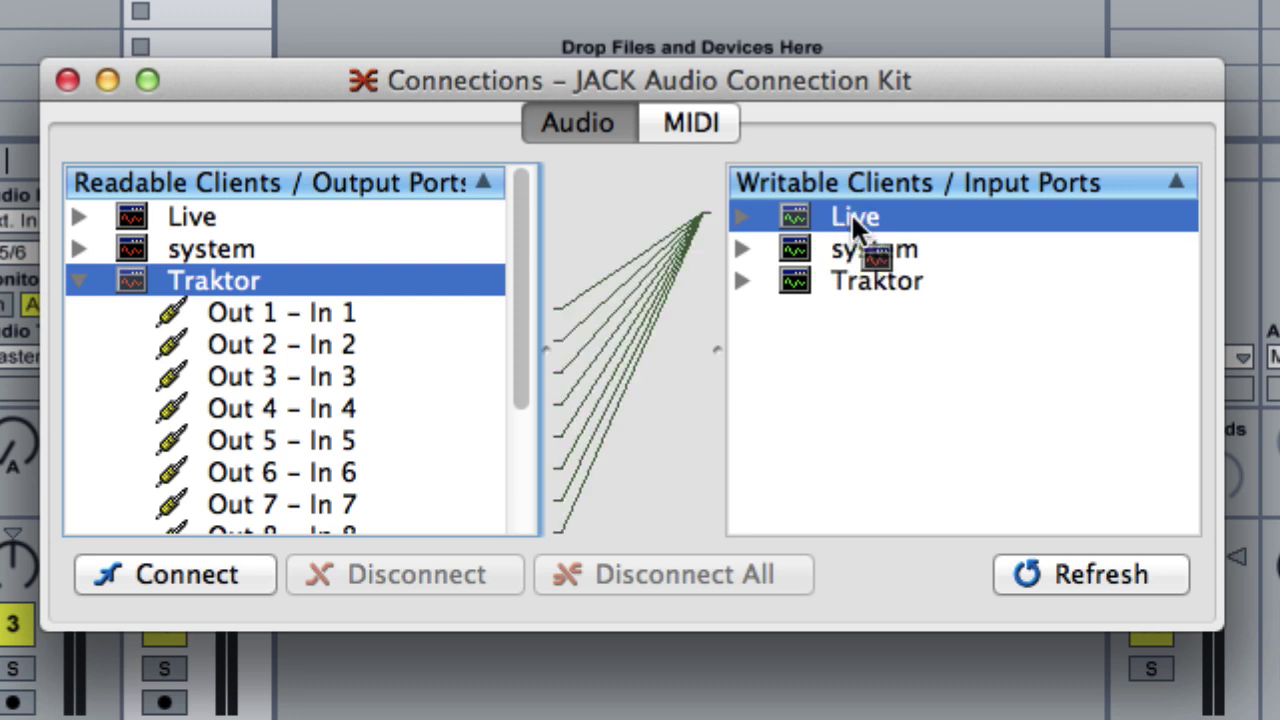
pyautogui.click(741, 217)
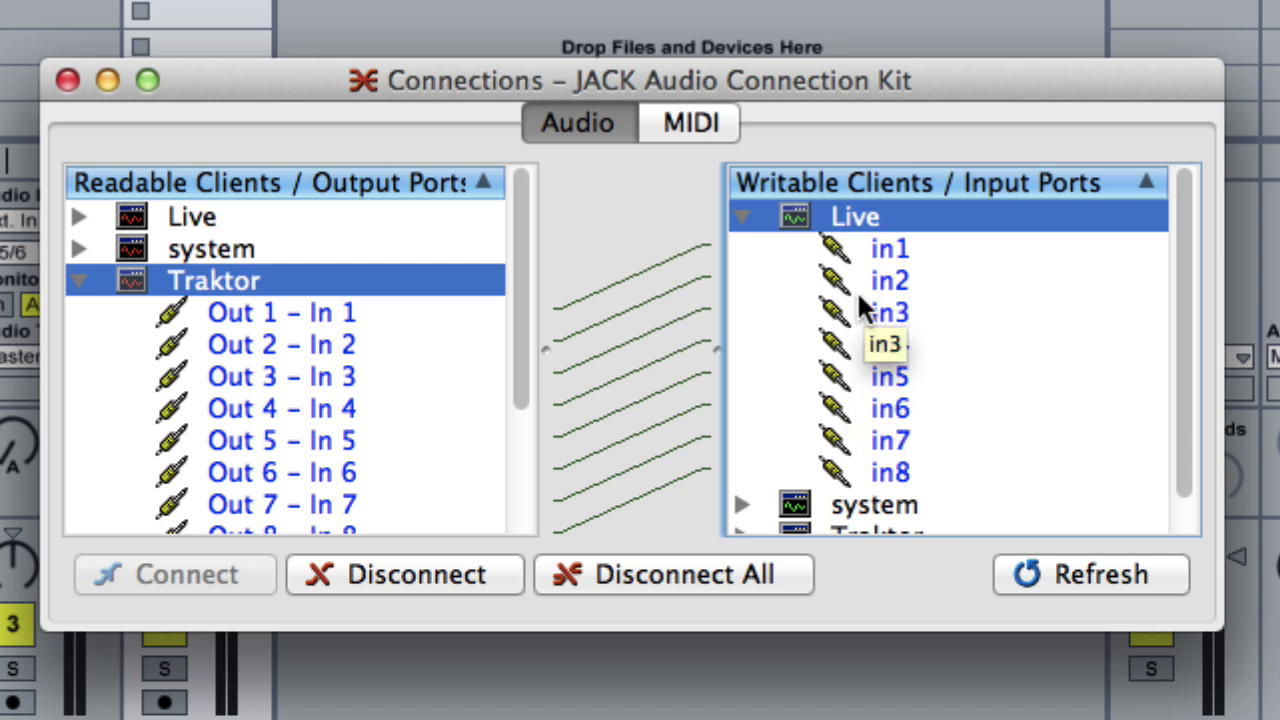
# Collapse the client lists and connect Live's outputs to the system playback client in qjackctl.
pyautogui.click(736, 214)
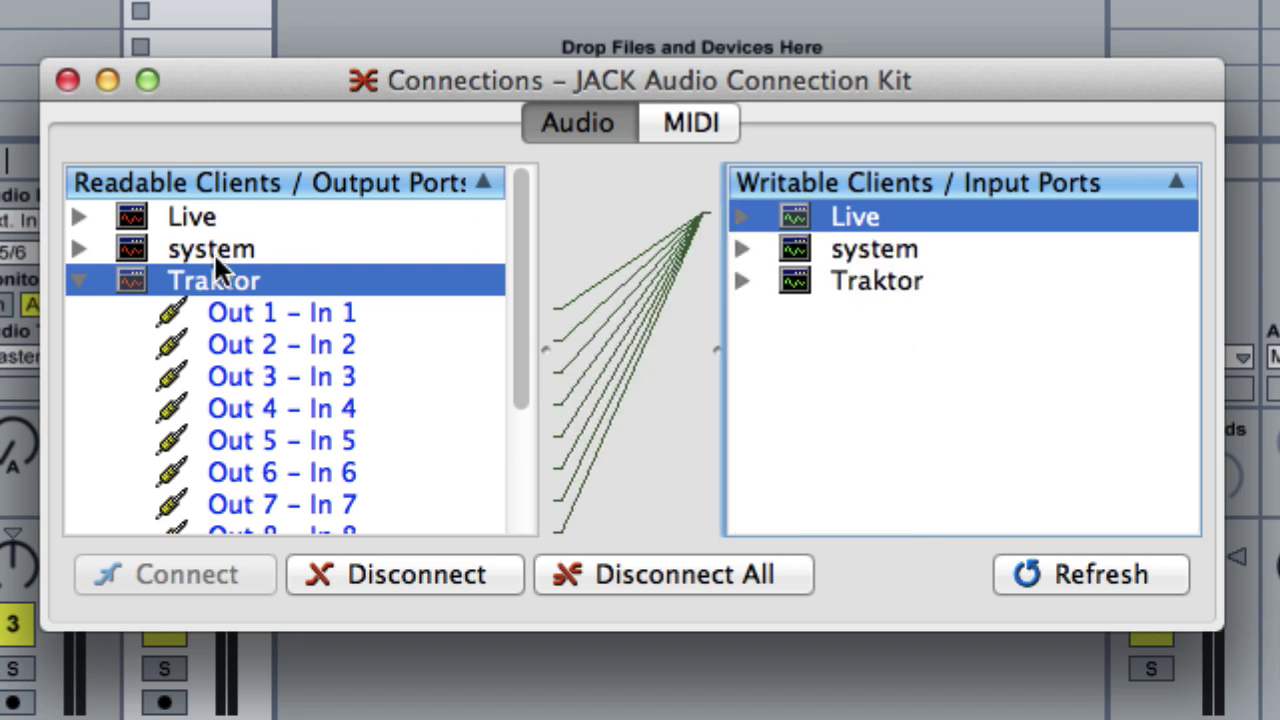
pyautogui.click(80, 282)
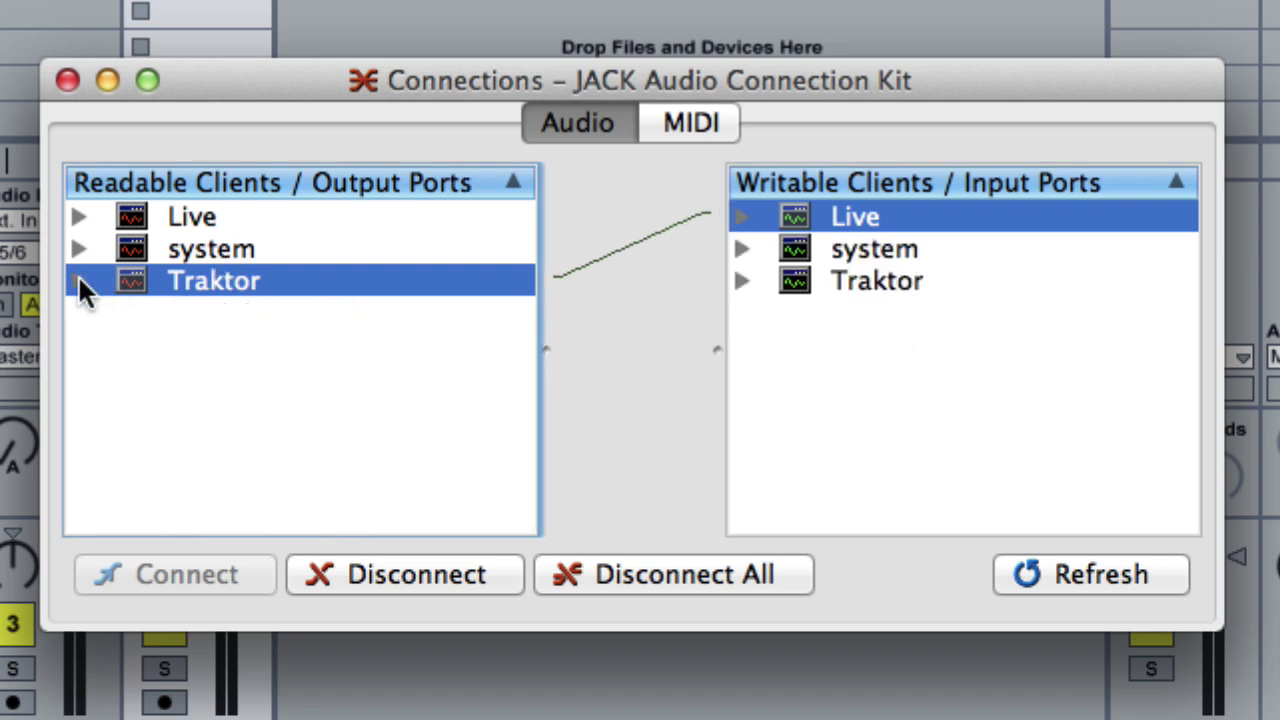
pyautogui.click(150, 215)
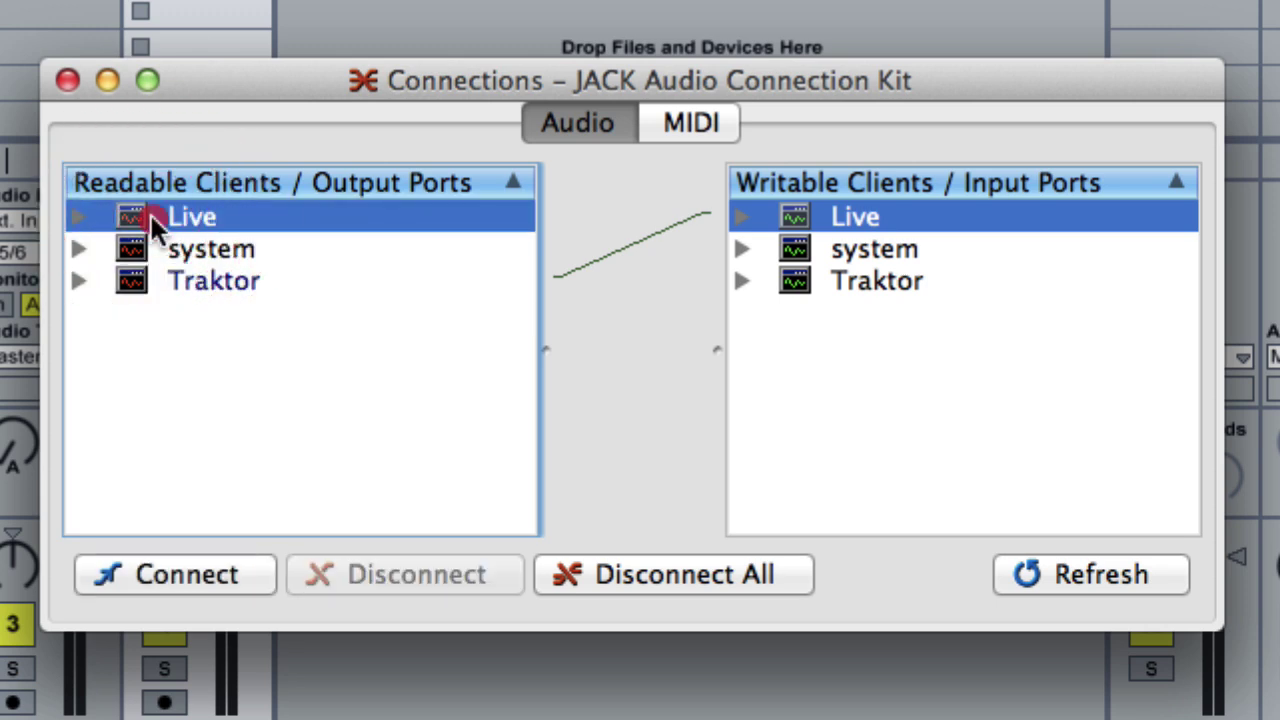
pyautogui.moveTo(150, 213); pyautogui.dragTo(823, 248)
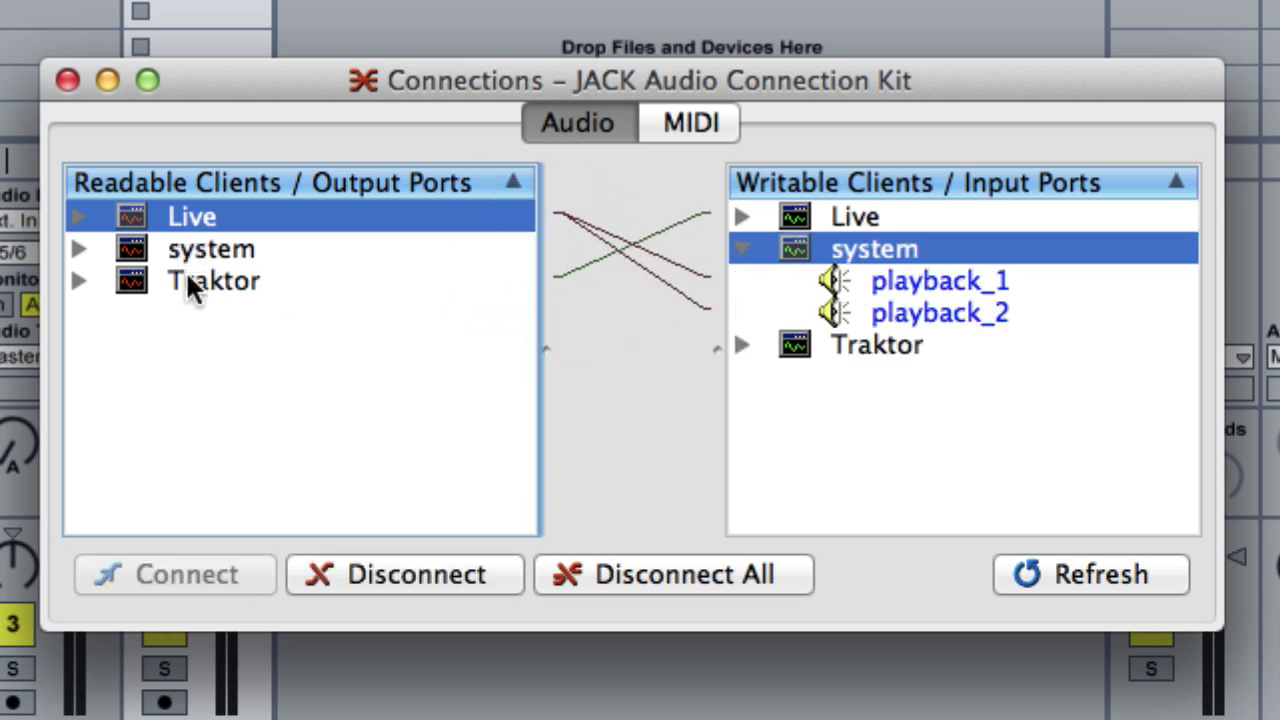
# Check Traktor's and Live's connections, confirming Live reaches the playback_1 and playback_2 ports.
pyautogui.click(79, 250)
pyautogui.click(79, 343)
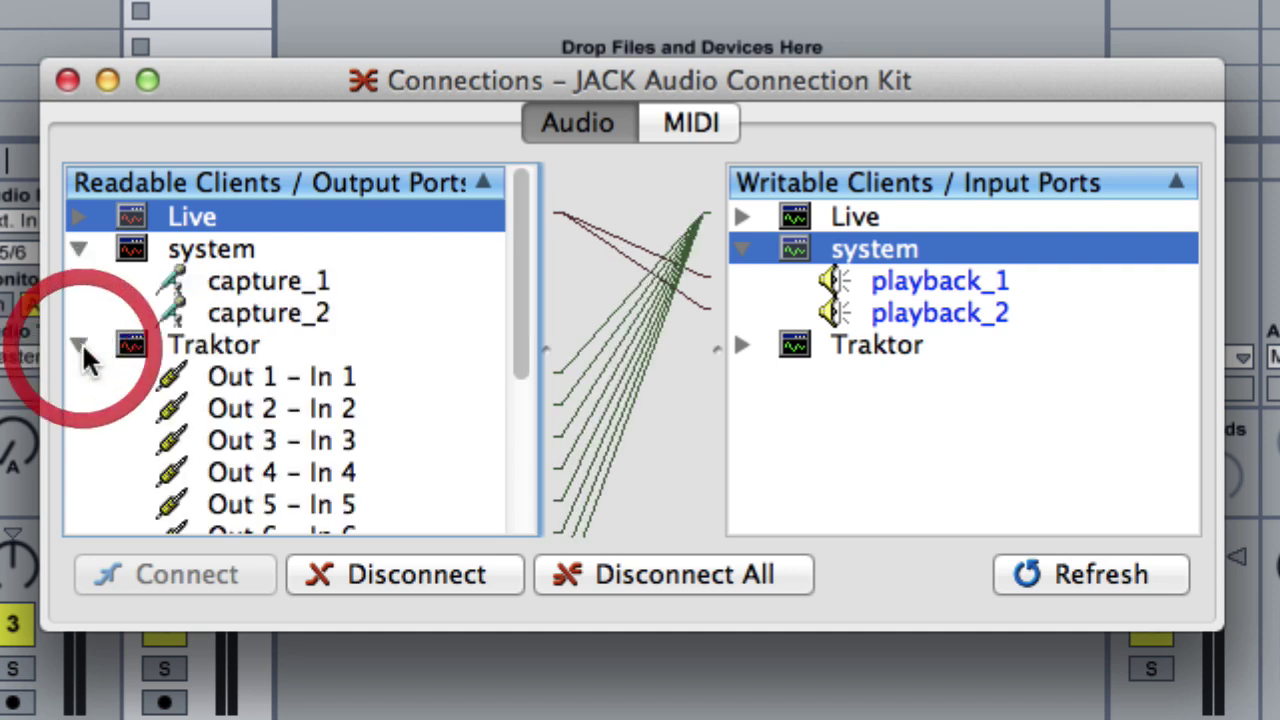
pyautogui.click(243, 346)
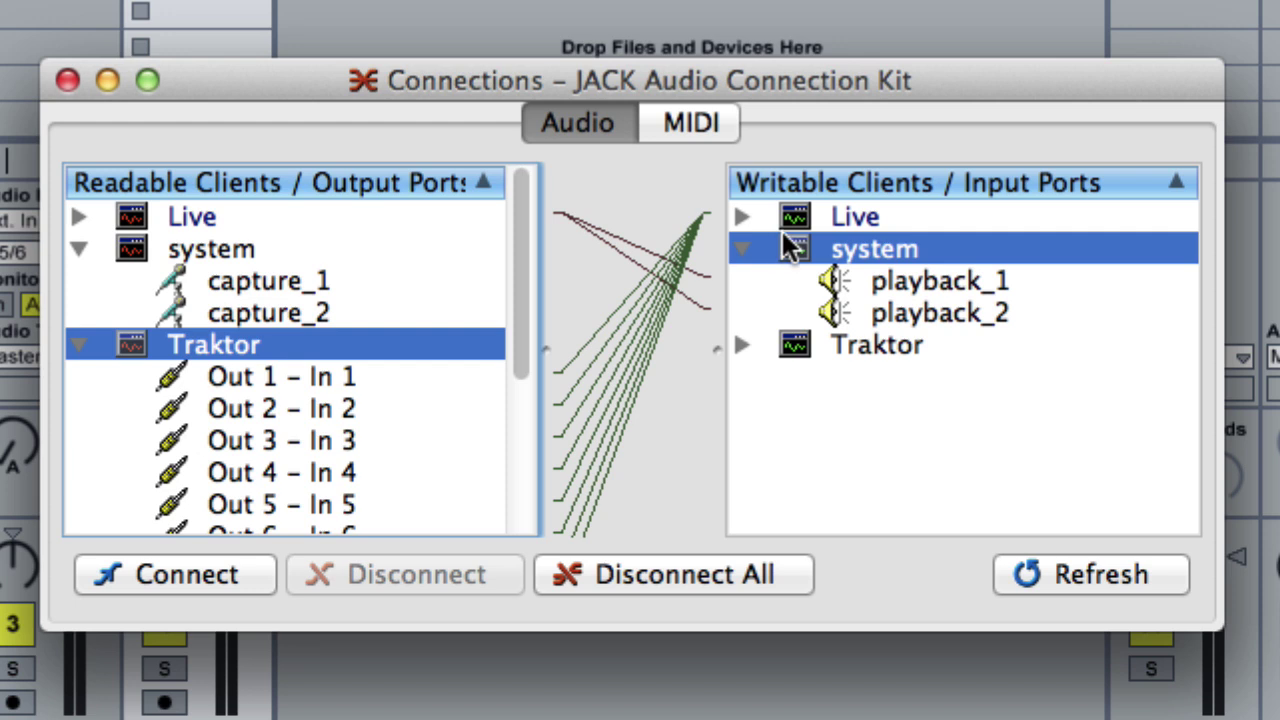
pyautogui.click(741, 216)
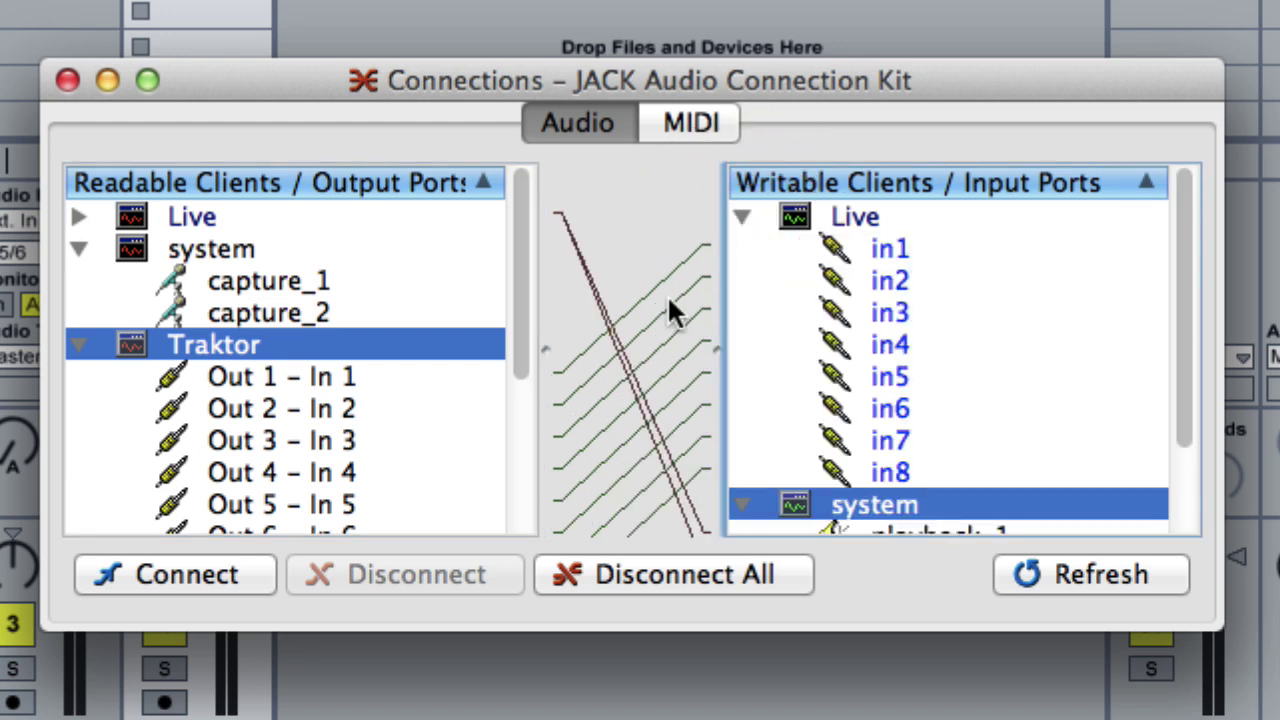
pyautogui.click(162, 219)
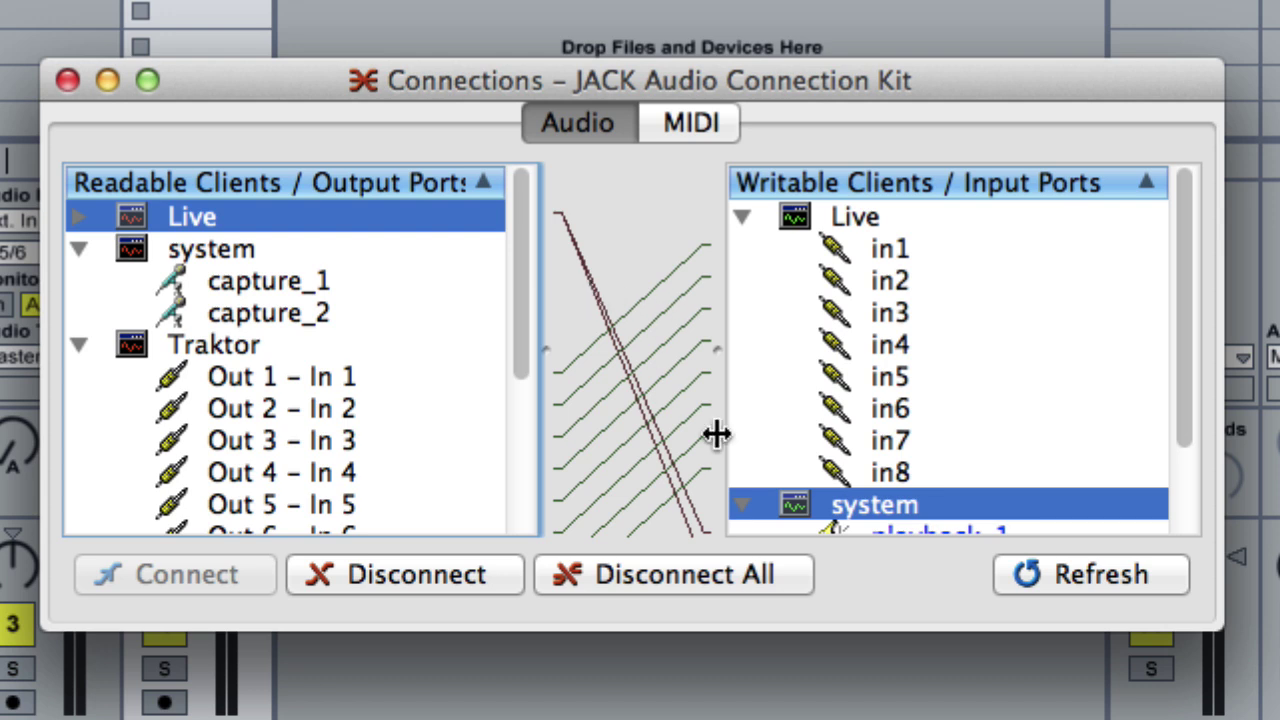
pyautogui.scroll(-2, 749, 432)
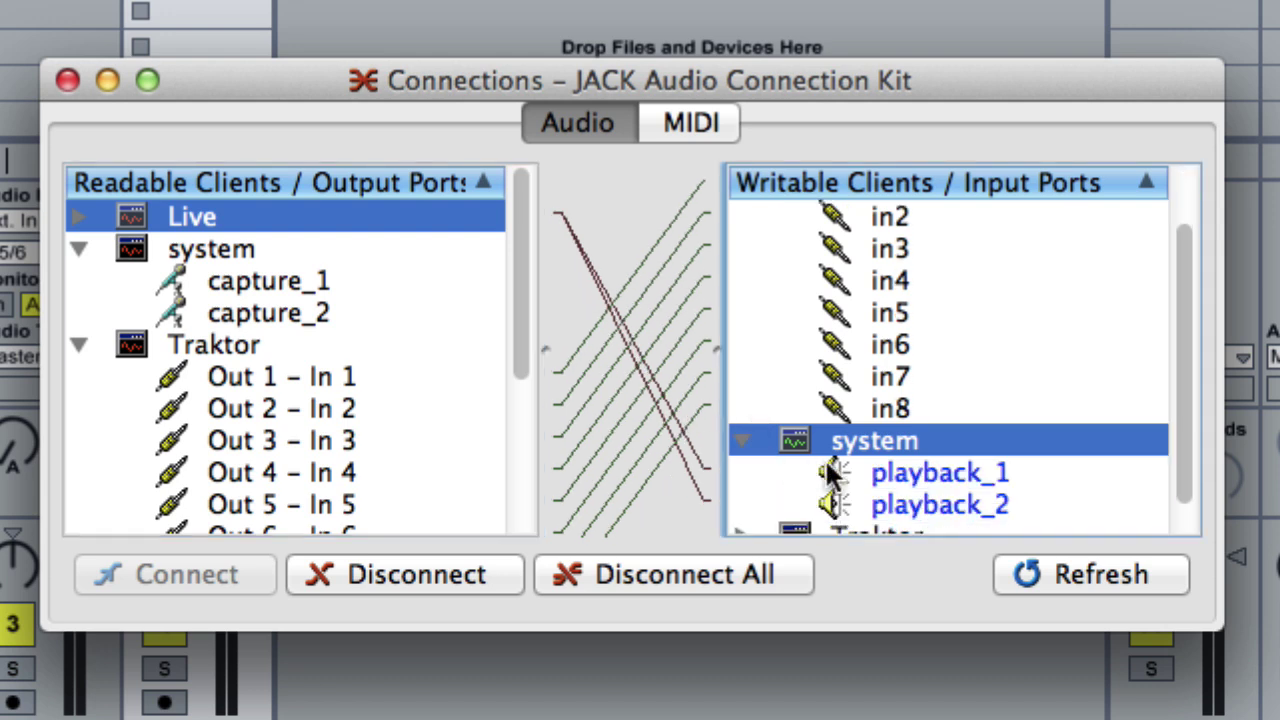
pyautogui.click(847, 470)
pyautogui.click(917, 500)
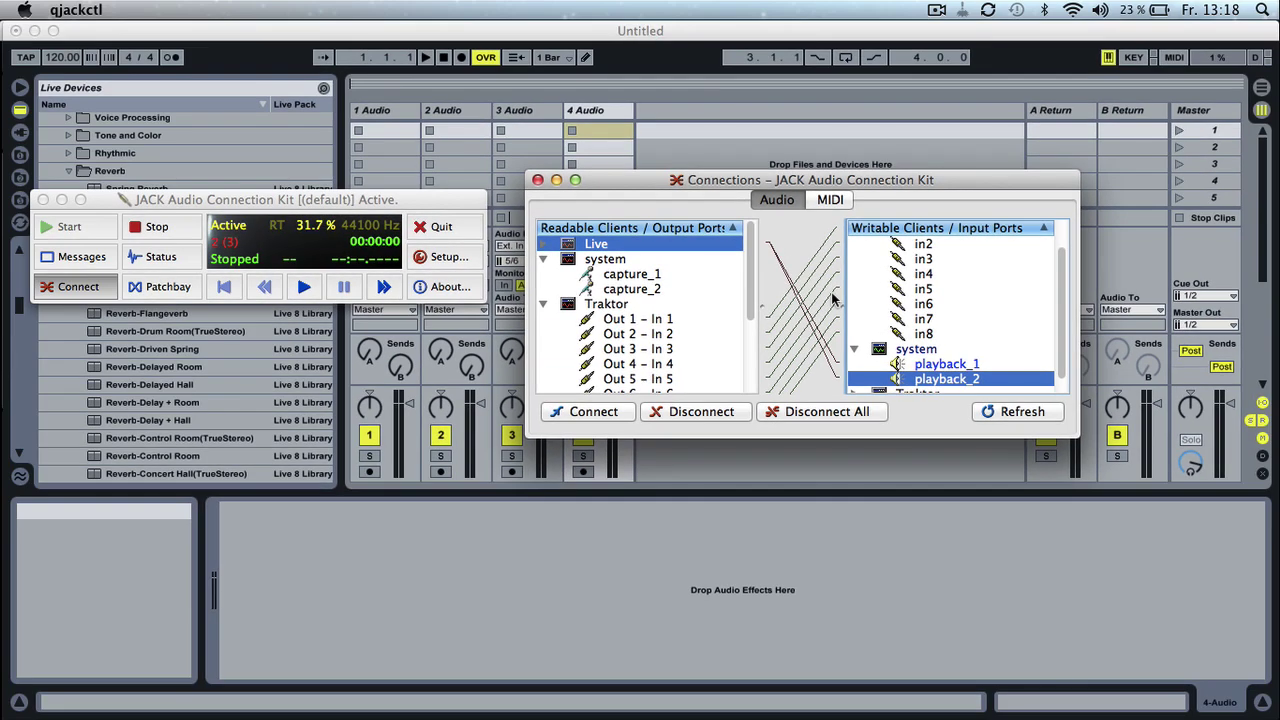
# In Live's mixer, set Monitor to In on audio tracks 1, 2, 3 and 4.
pyautogui.click(676, 67)
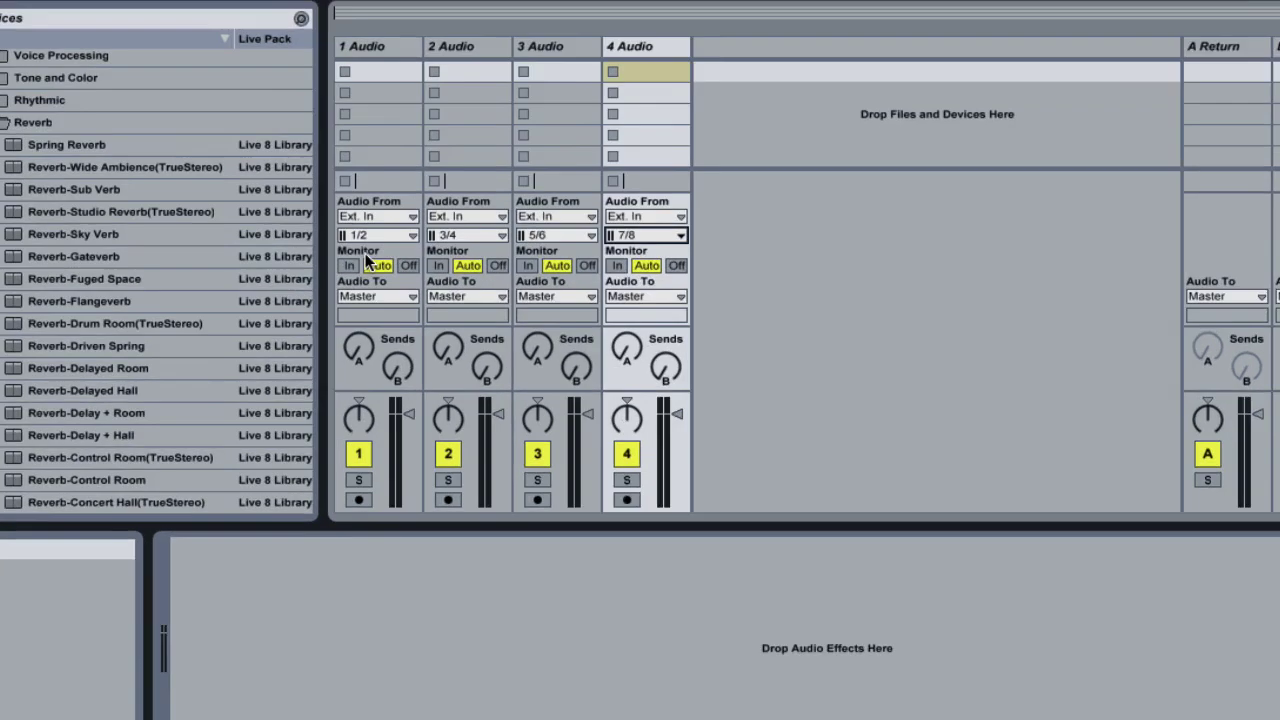
pyautogui.click(362, 285)
pyautogui.click(433, 285)
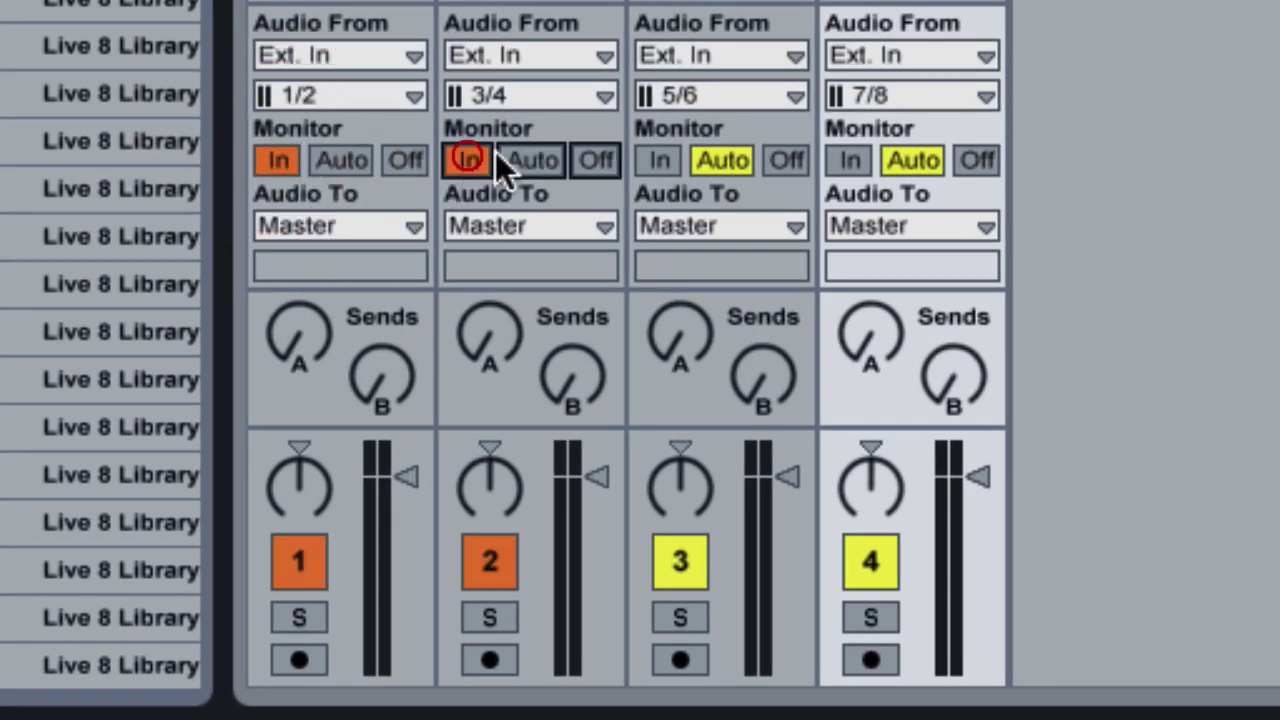
pyautogui.click(658, 160)
pyautogui.click(848, 160)
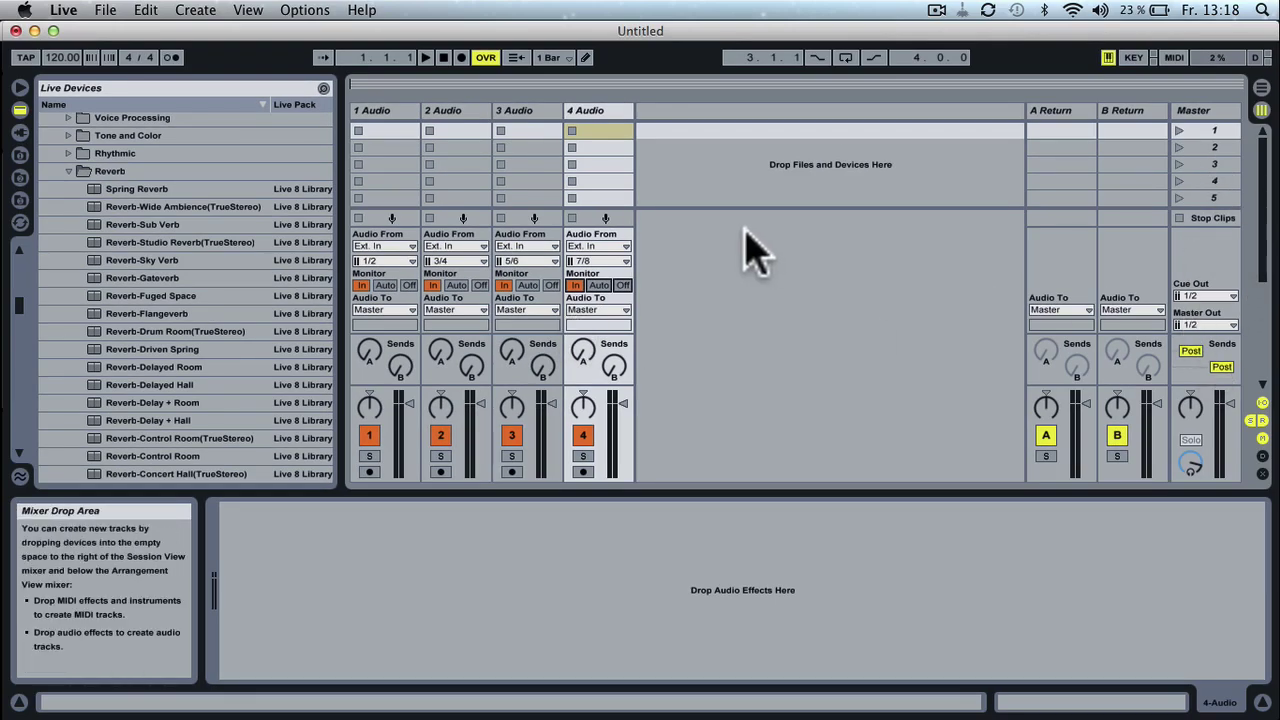
# Load Jabloko (Original Mix) onto Traktor's Deck A, start it playing, and return to Live.
pyautogui.click(12, 287)
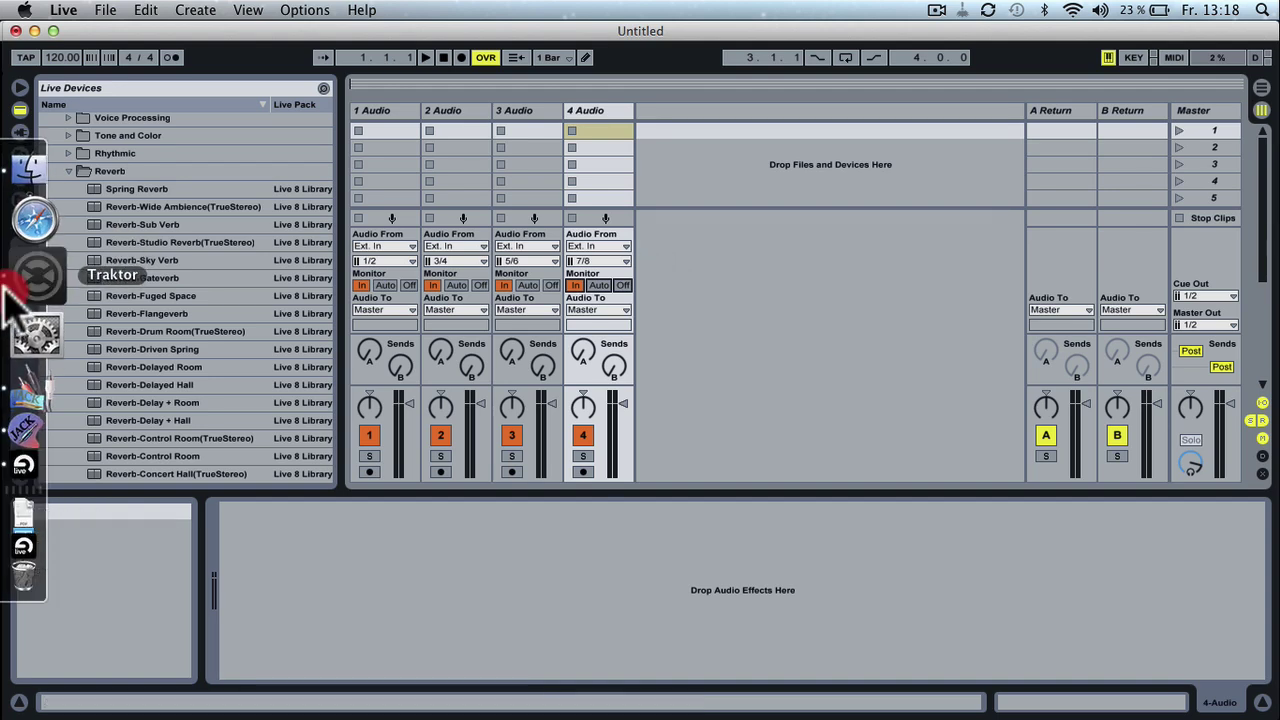
pyautogui.moveTo(460, 497); pyautogui.dragTo(214, 323)
pyautogui.click(137, 390)
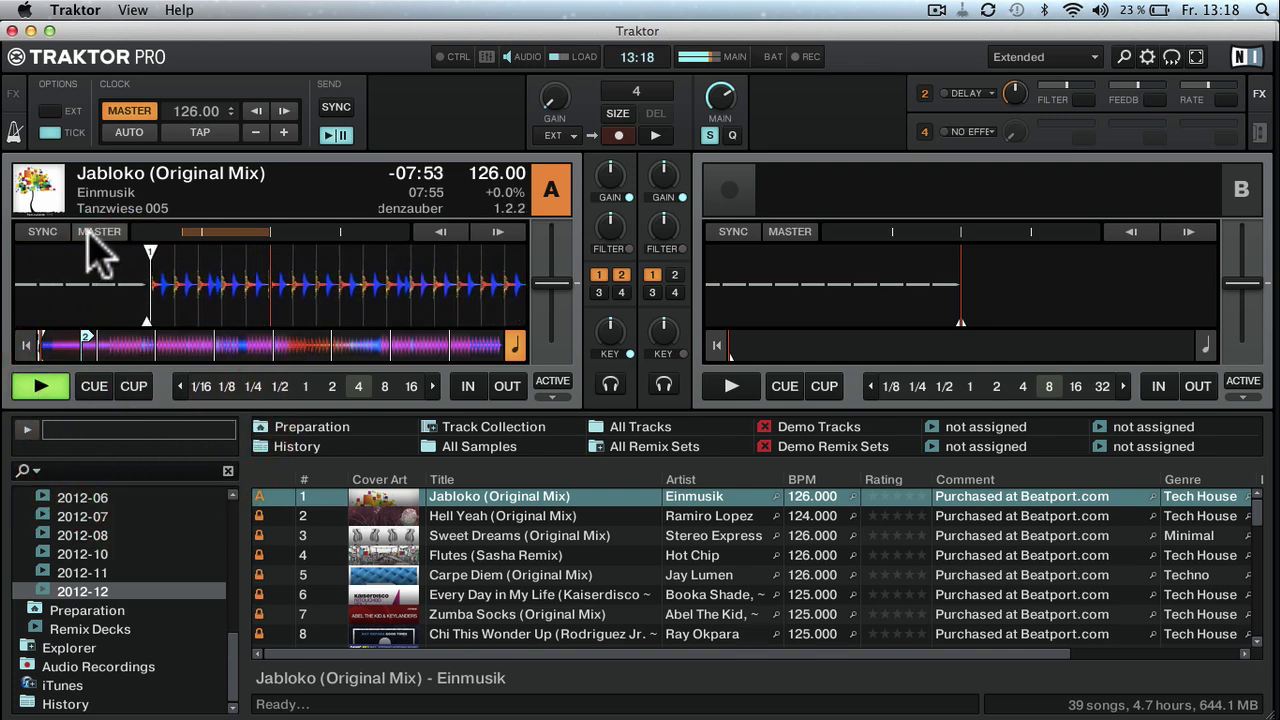
pyautogui.moveTo(3, 280)
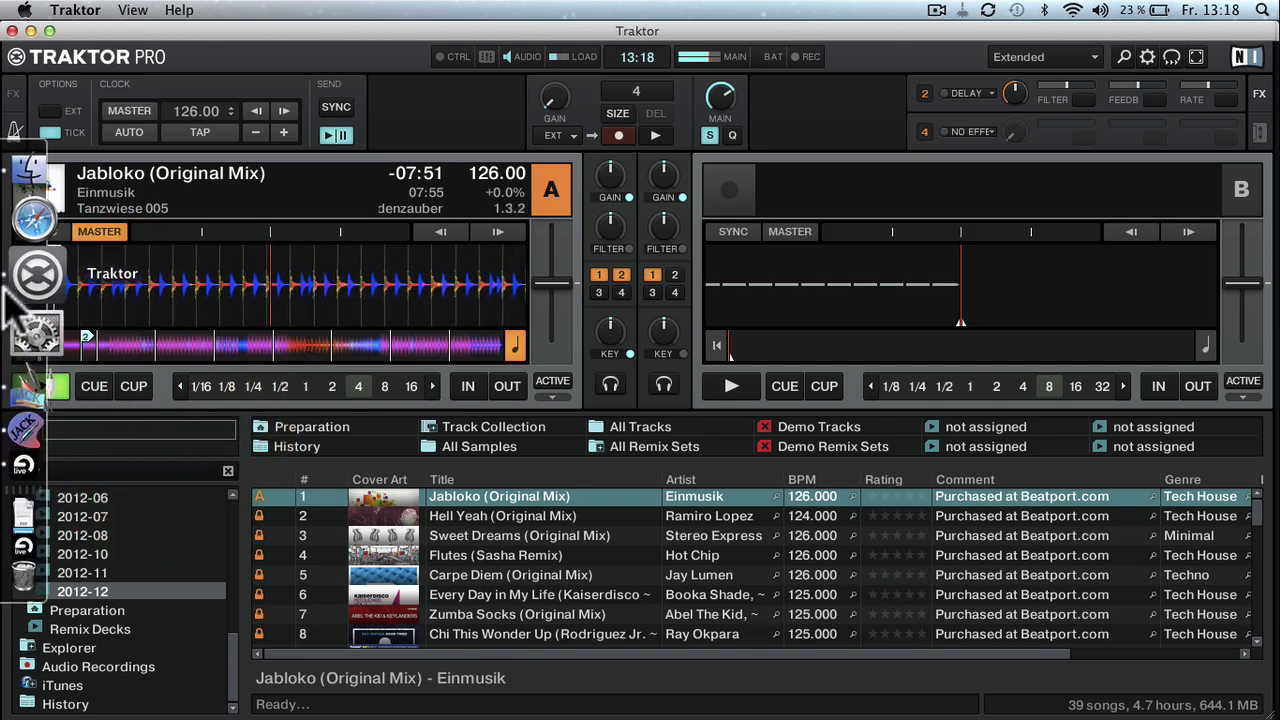
pyautogui.click(22, 412)
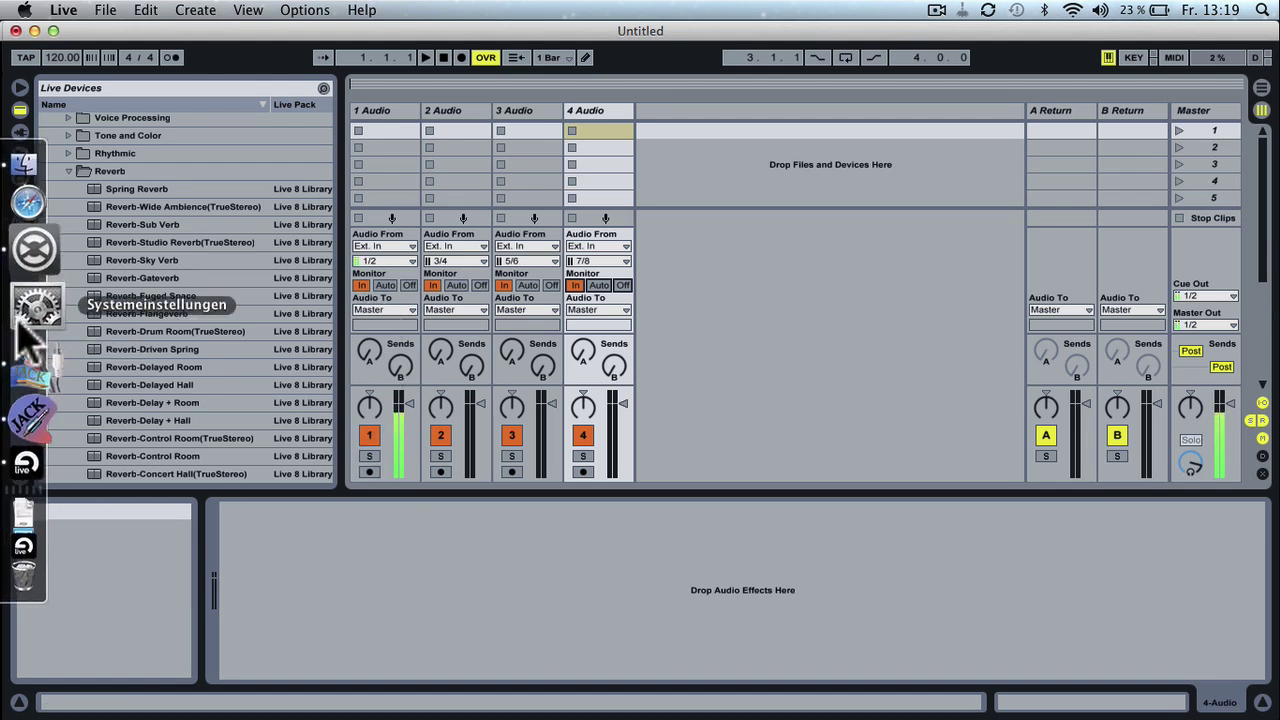
# Load Hell Yeah (Original Mix) onto Deck B, sync and play it, beat-jump back twice, then return to Live.
pyautogui.click(36, 283)
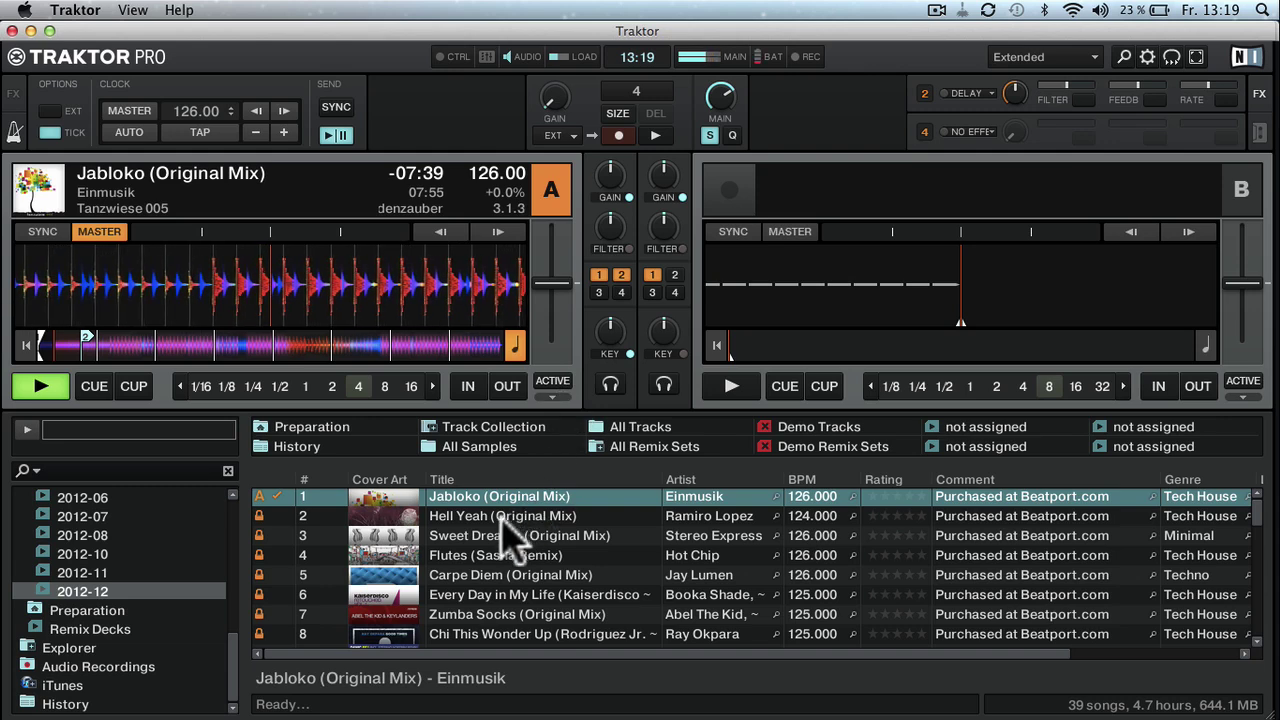
pyautogui.moveTo(500, 521); pyautogui.dragTo(850, 299)
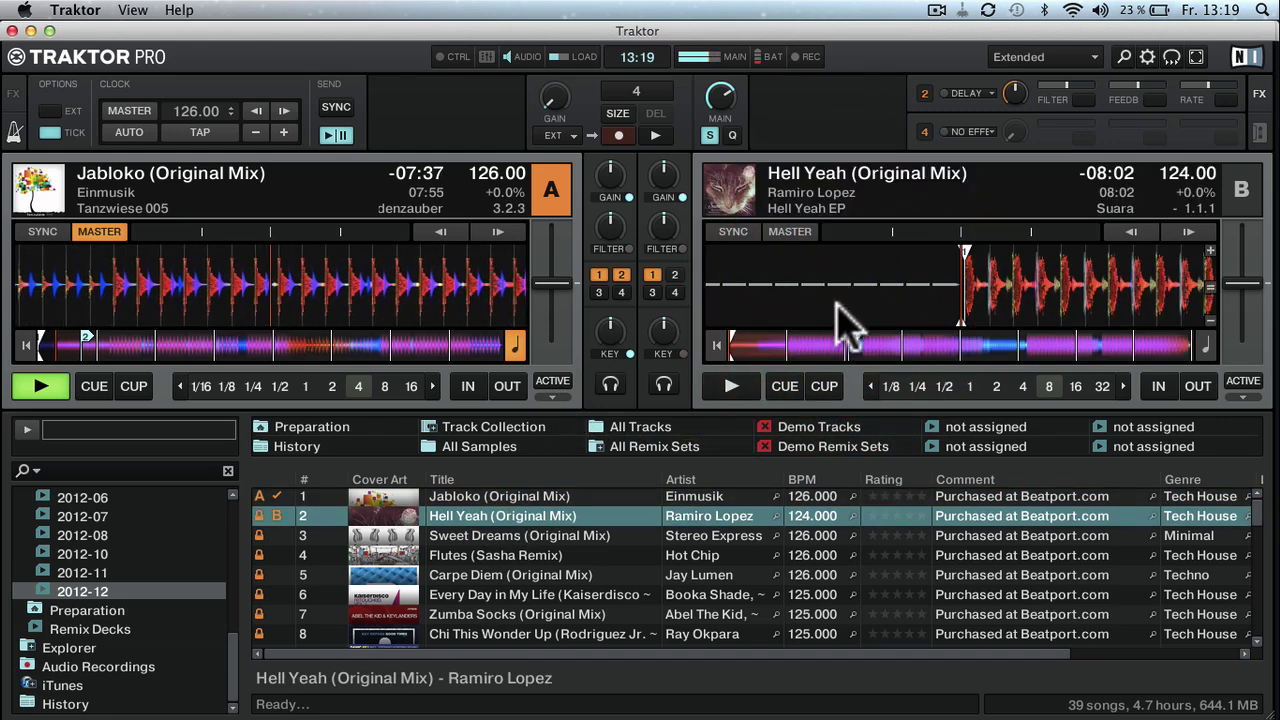
pyautogui.click(740, 232)
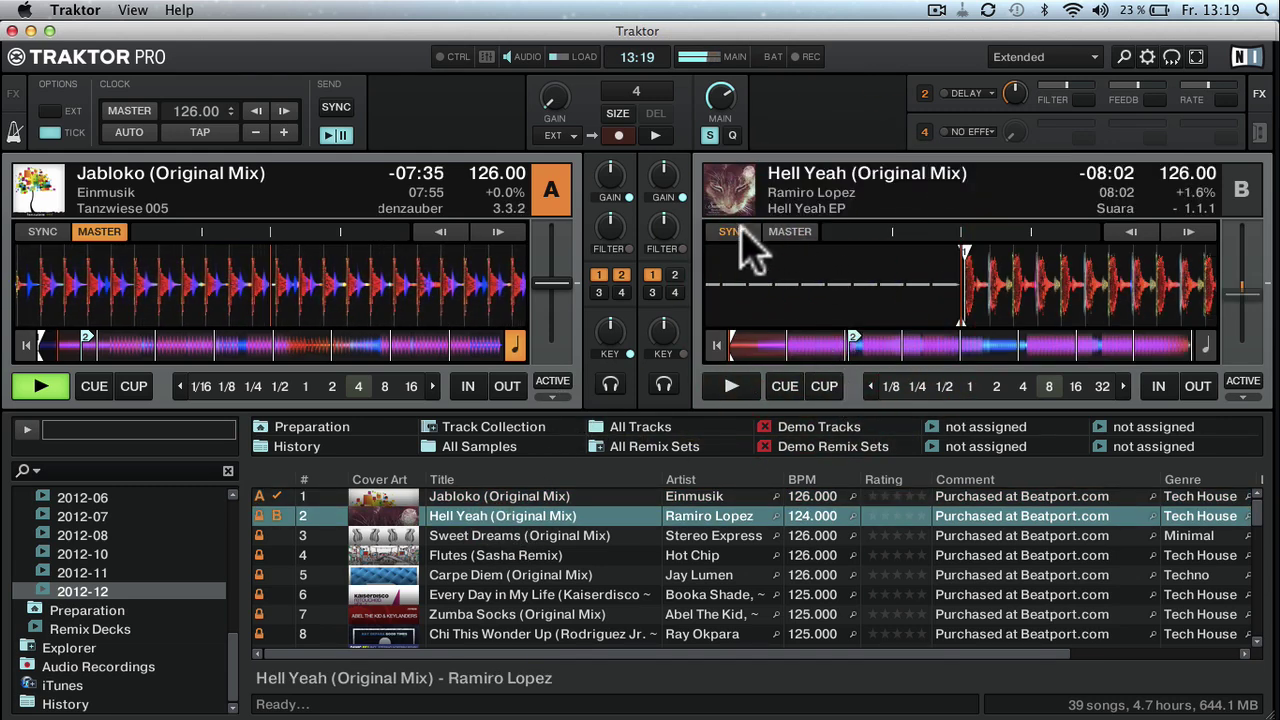
pyautogui.click(822, 390)
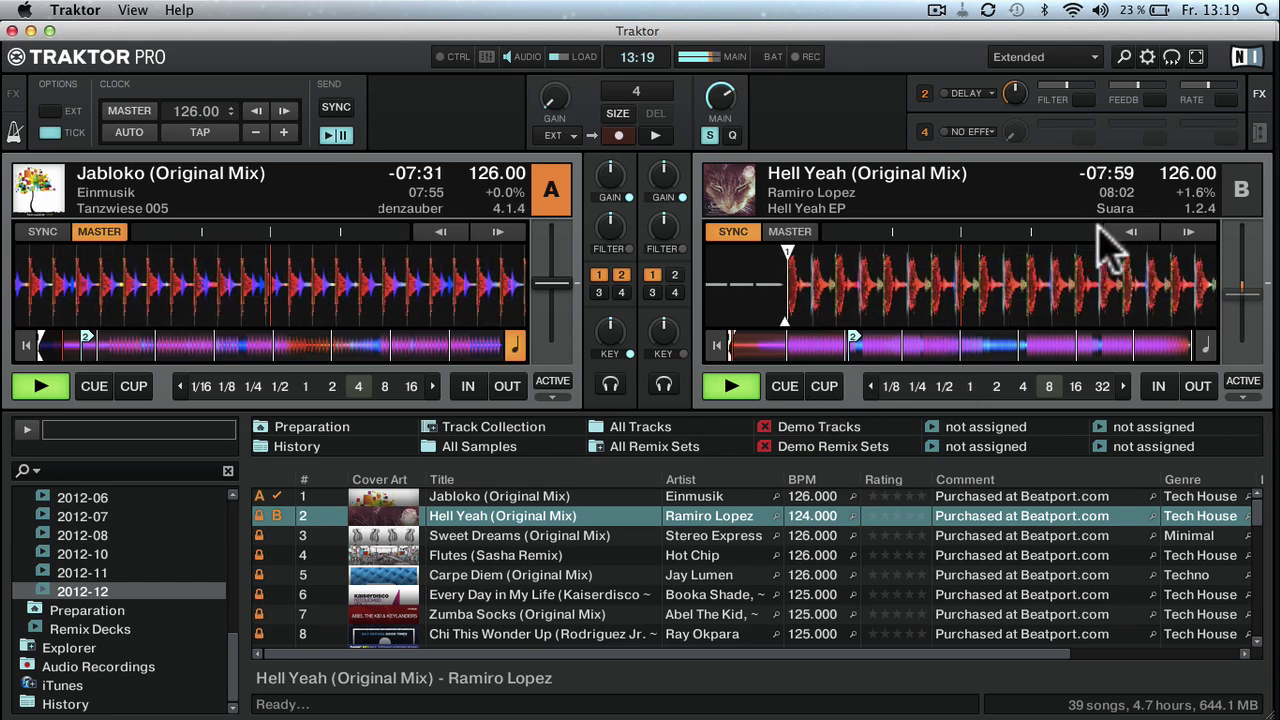
pyautogui.click(1131, 231)
pyautogui.click(1136, 240)
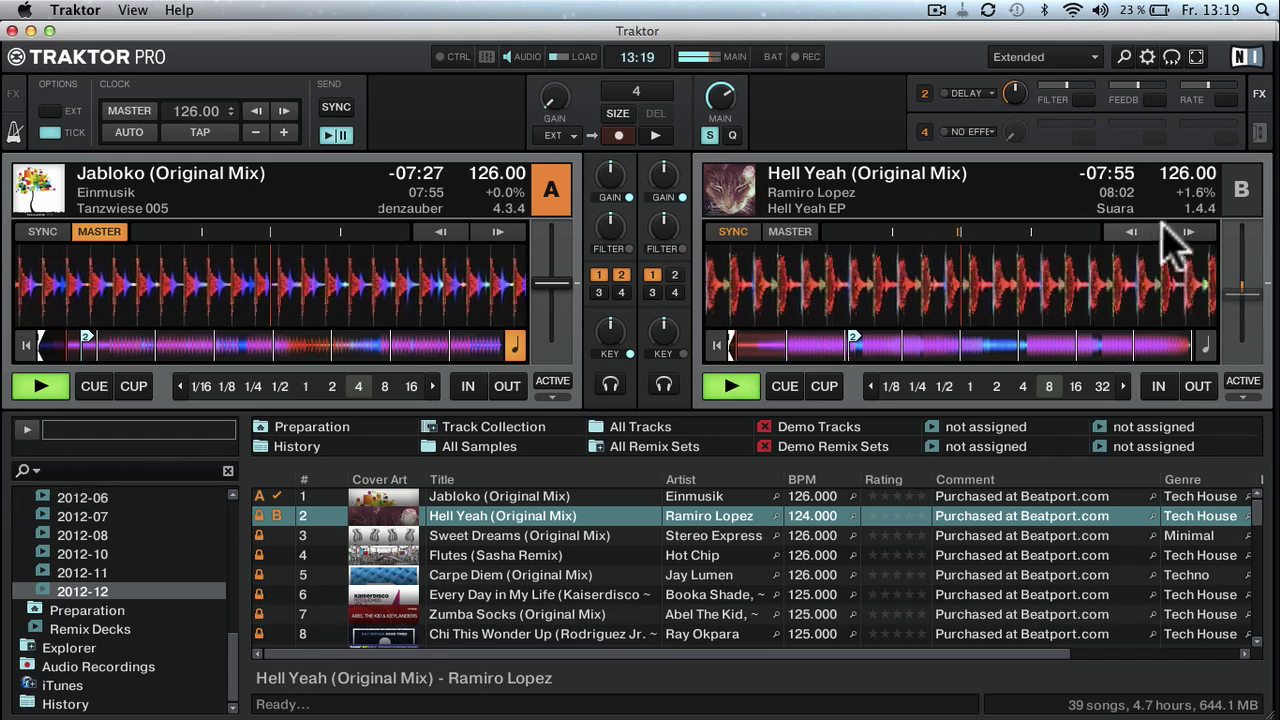
pyautogui.click(22, 410)
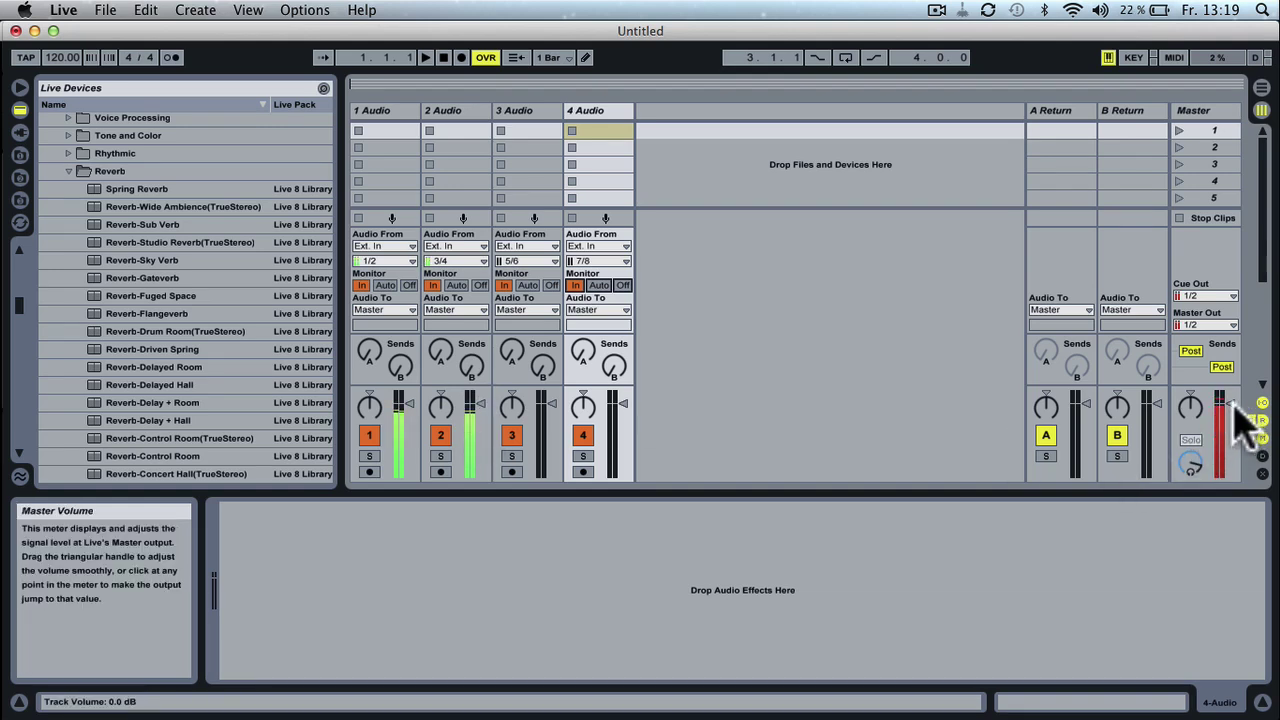
# Turn the Master track volume down to -18.0 dB.
pyautogui.moveTo(1232, 404); pyautogui.dragTo(1232, 442)
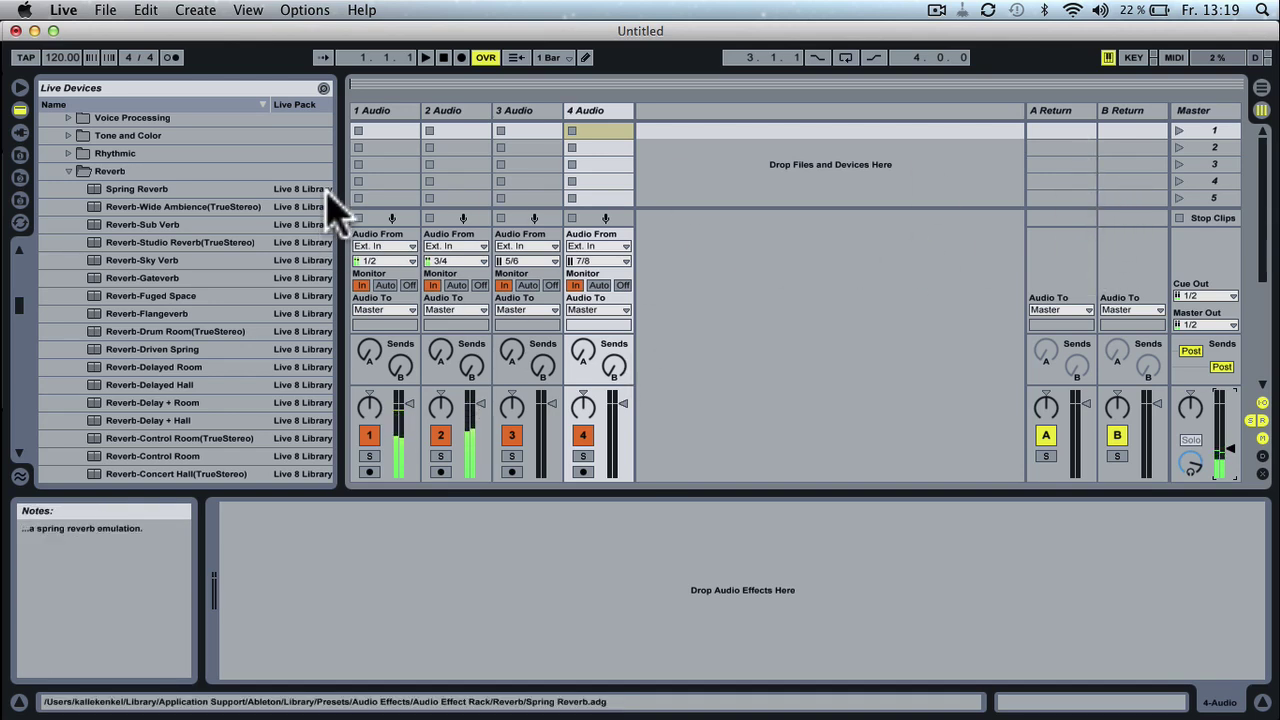
# Drop Reverb-Flangeverb onto return track A and raise the master volume to about 0.6 dB.
pyautogui.scroll(-1, 170, 395)
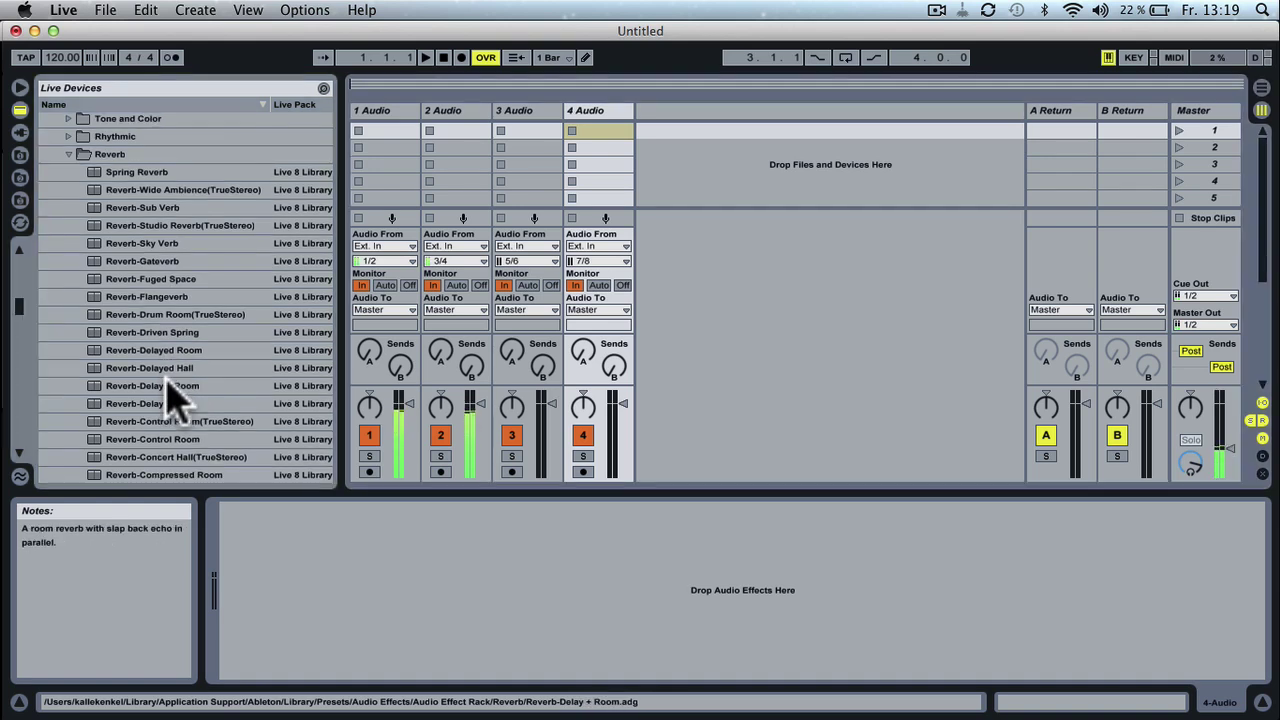
pyautogui.moveTo(127, 299); pyautogui.dragTo(1050, 272)
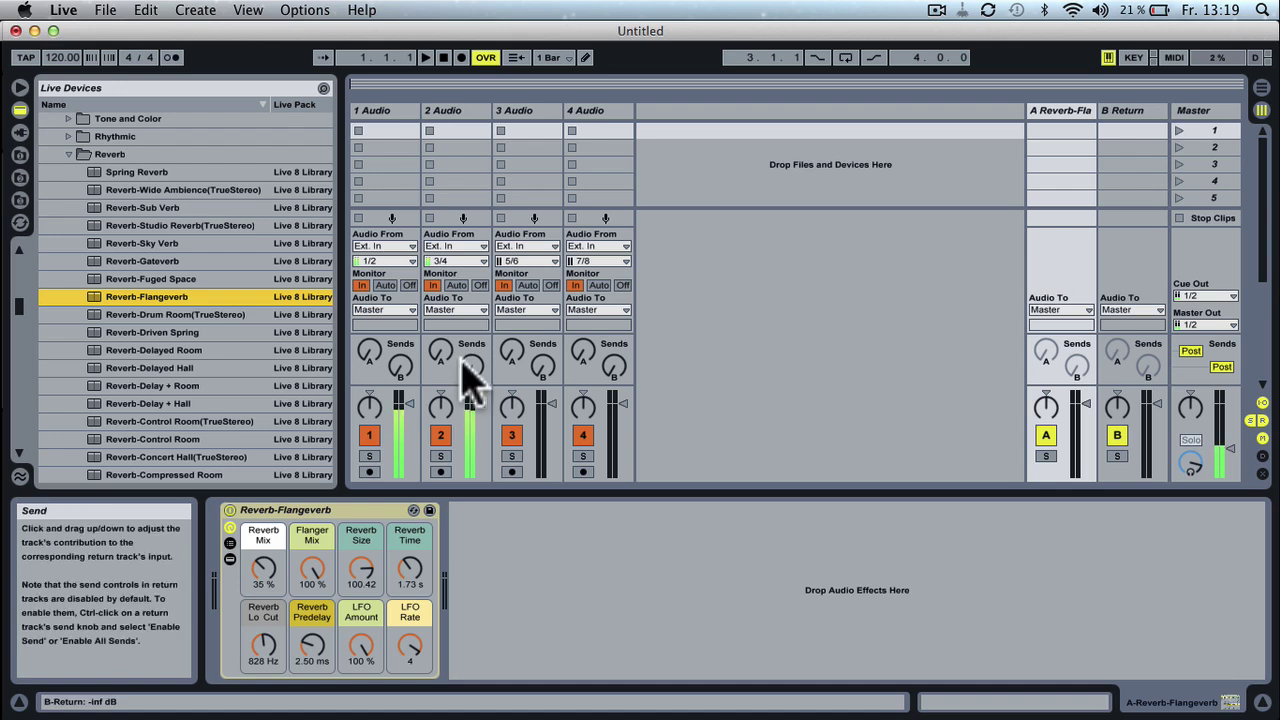
pyautogui.click(385, 370)
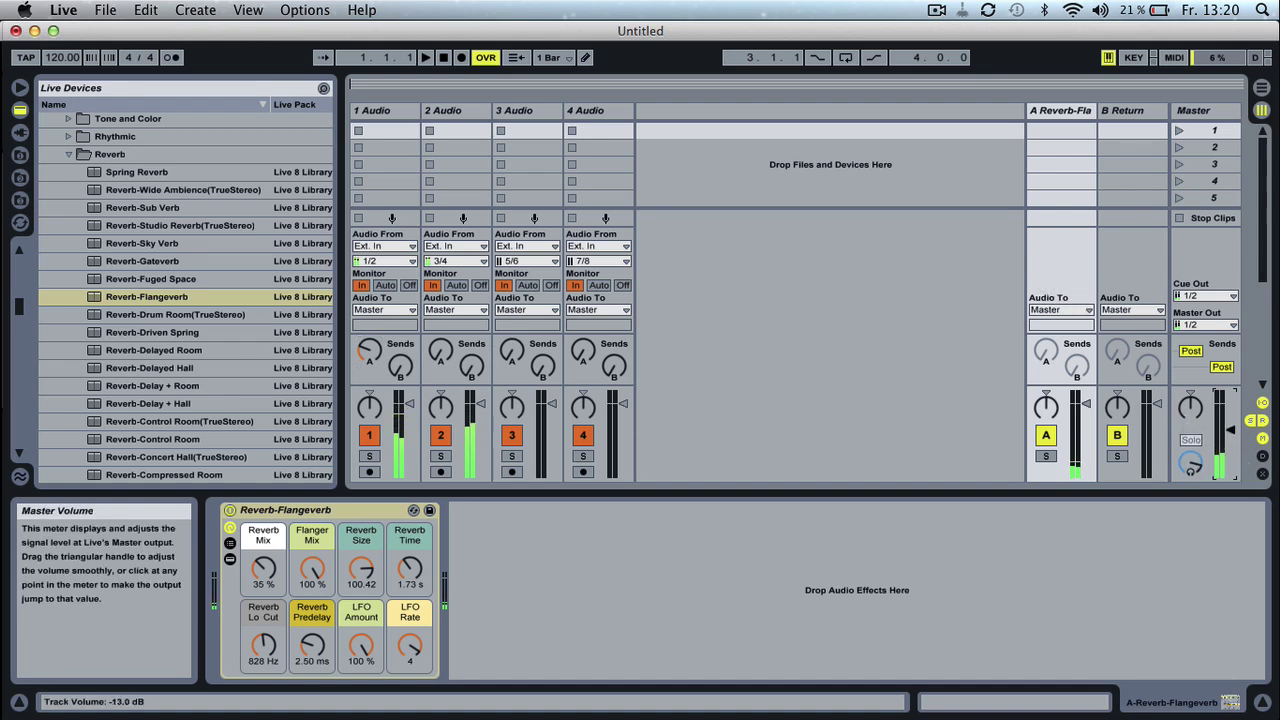
pyautogui.moveTo(1230, 429); pyautogui.dragTo(1230, 401)
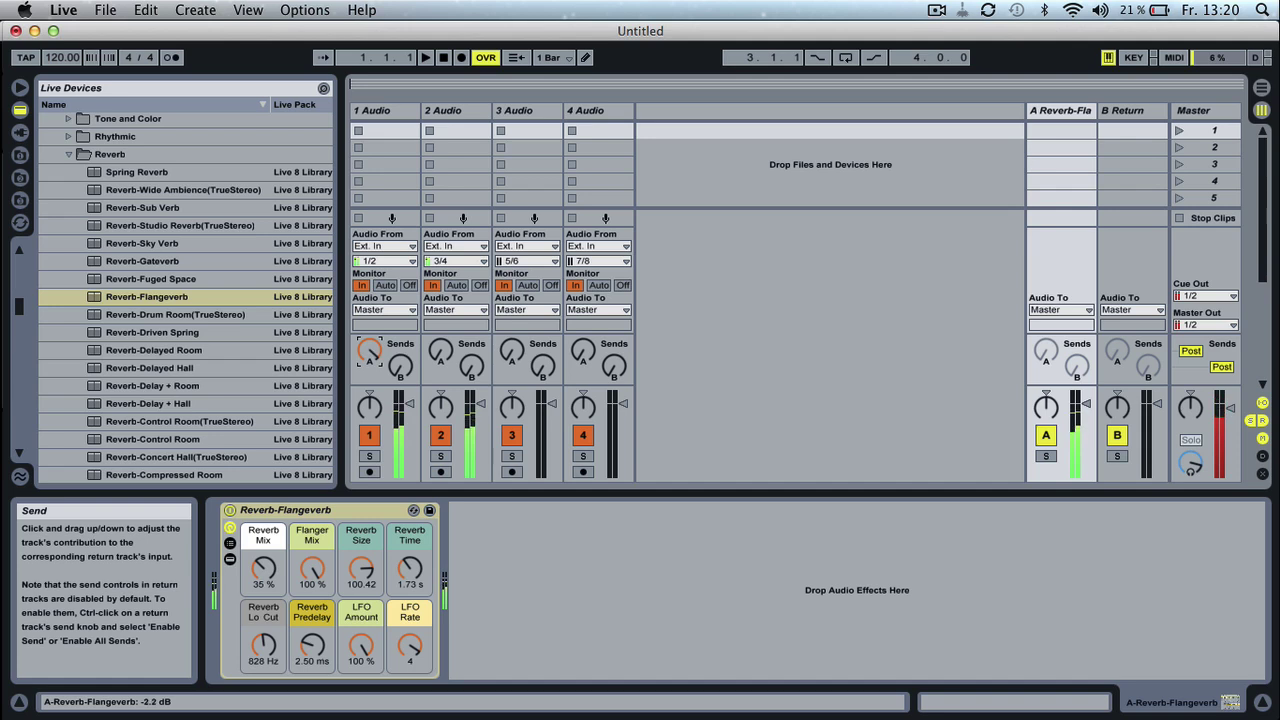
# Set Flangeverb's Reverb Time to 18.7 s and Predelay to 22.7 ms, then reset track 1's Send A.
pyautogui.moveTo(410, 568); pyautogui.dragTo(400, 540)
pyautogui.moveTo(310, 672); pyautogui.dragTo(302, 625)
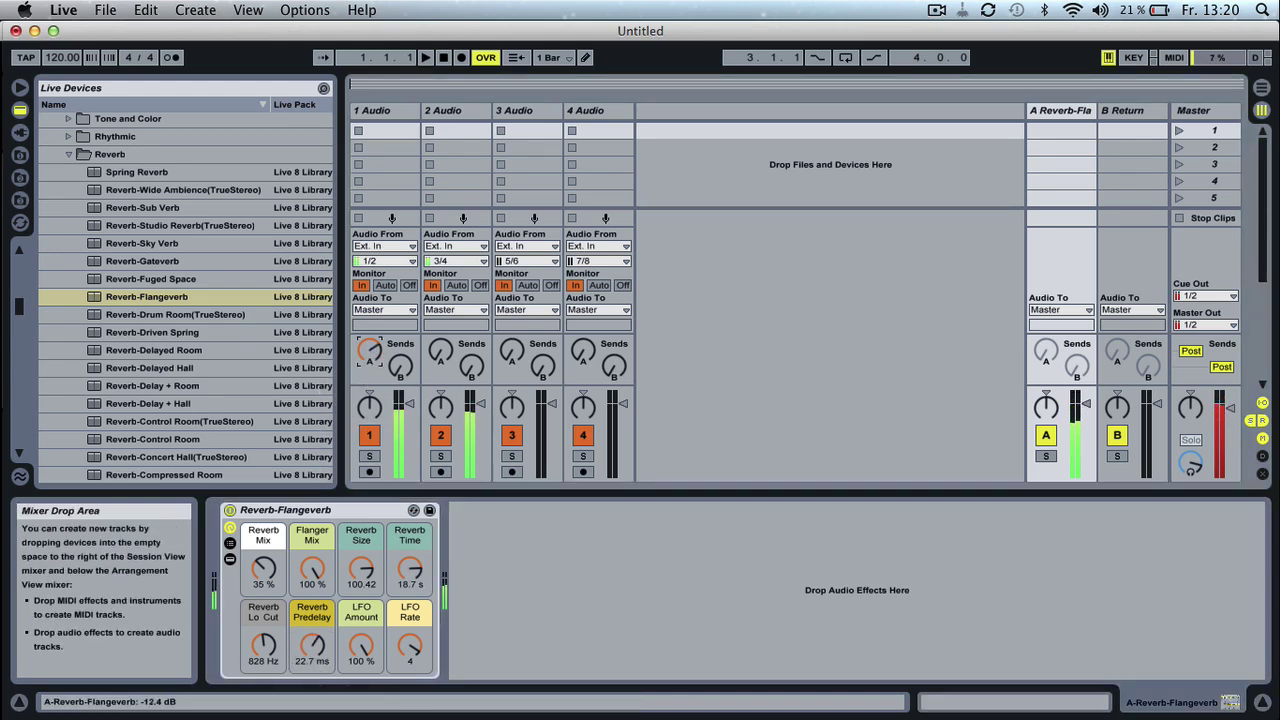
pyautogui.click(368, 348)
pyautogui.press('BackSpace')
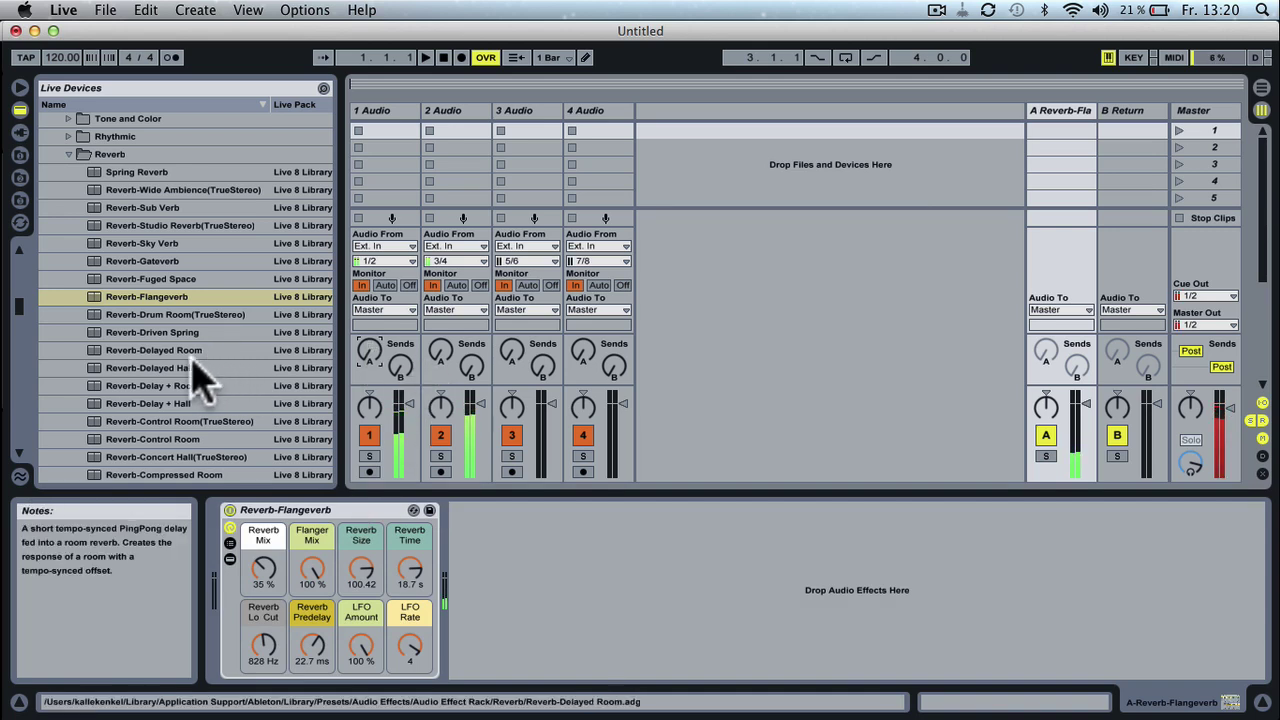
# Pull the master volume nearly silent and drop Loop Off Beat from Performance & DJ onto return B.
pyautogui.scroll(-1, 194, 378)
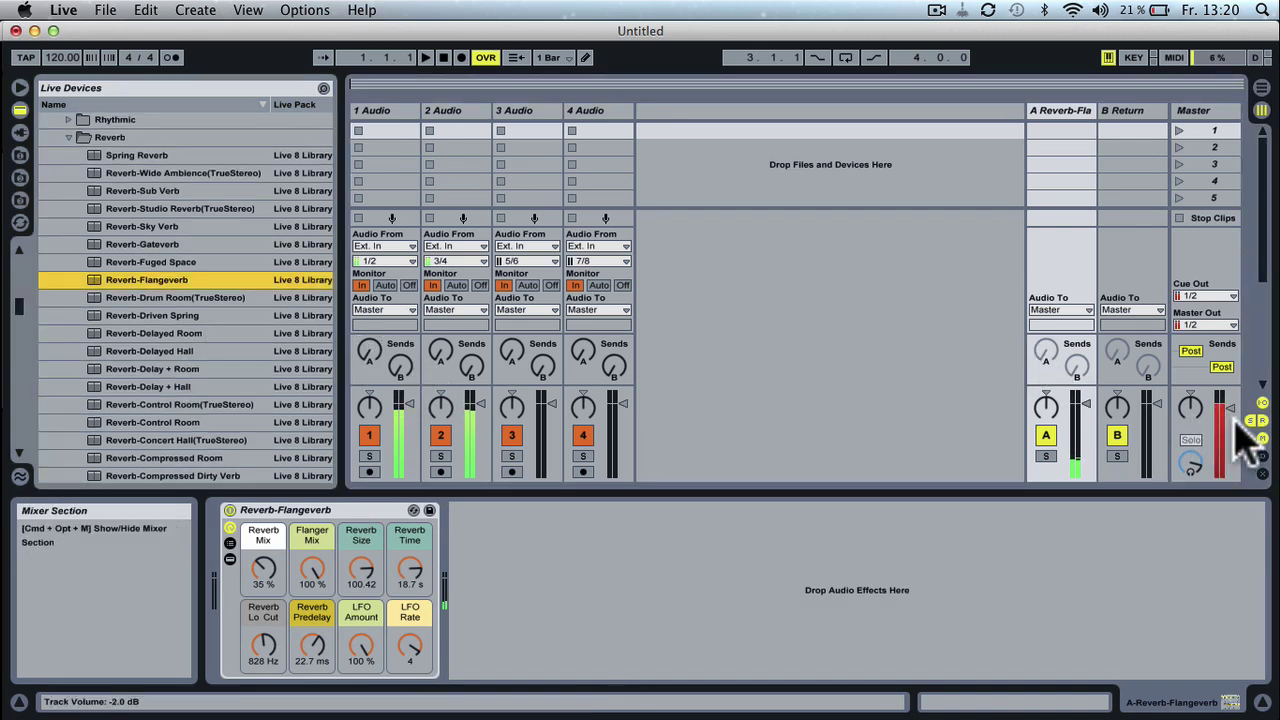
pyautogui.moveTo(1251, 428); pyautogui.dragTo(1234, 471)
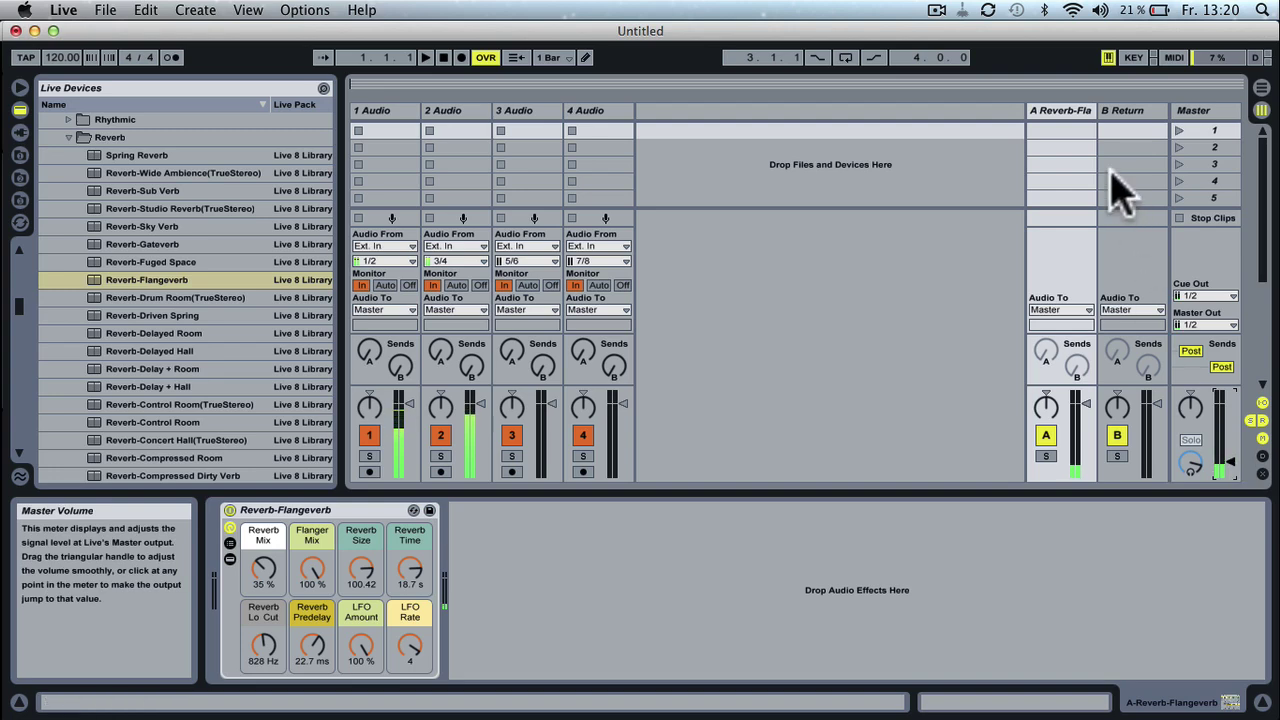
pyautogui.scroll(-10, 220, 375)
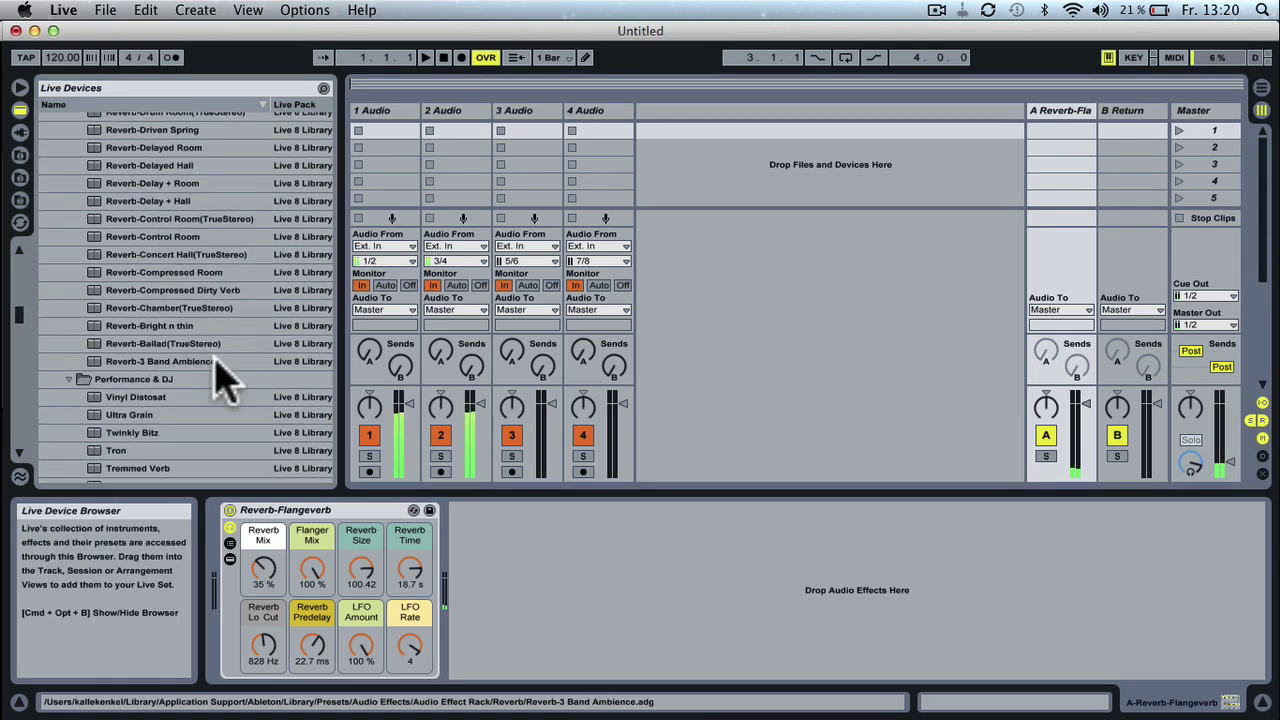
pyautogui.scroll(-13, 224, 378)
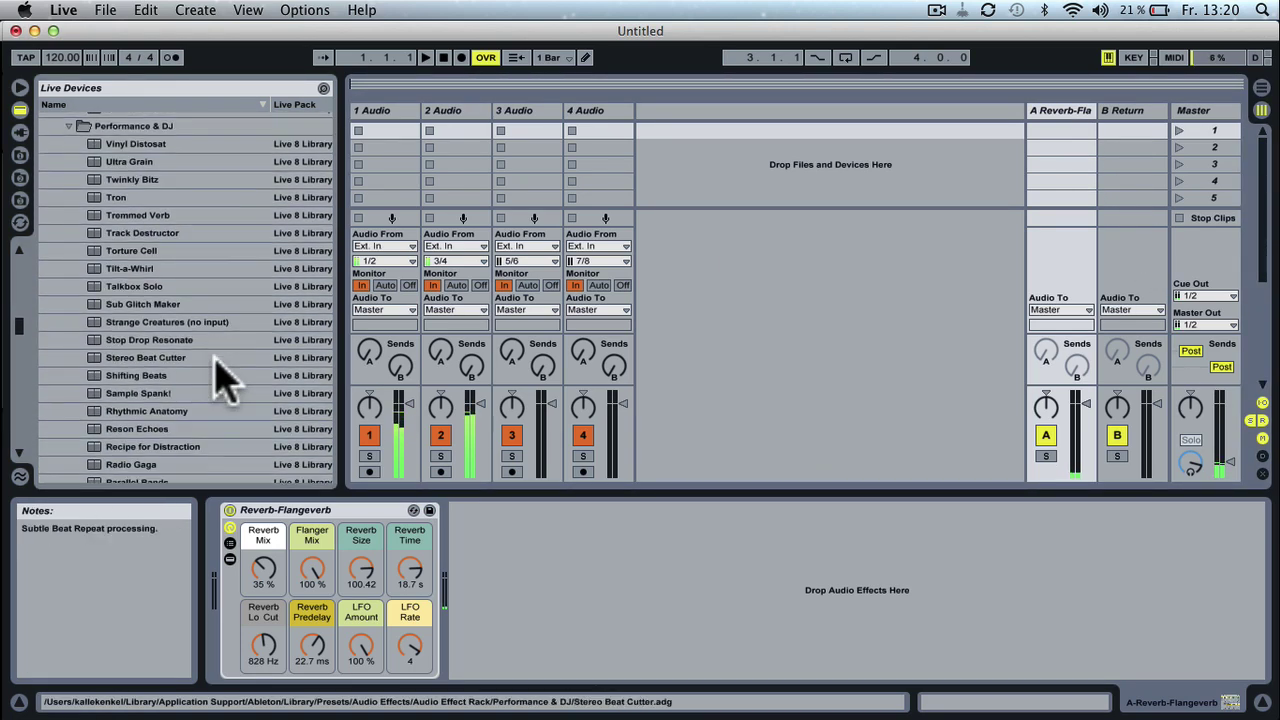
pyautogui.scroll(-15, 222, 380)
pyautogui.scroll(-10, 220, 378)
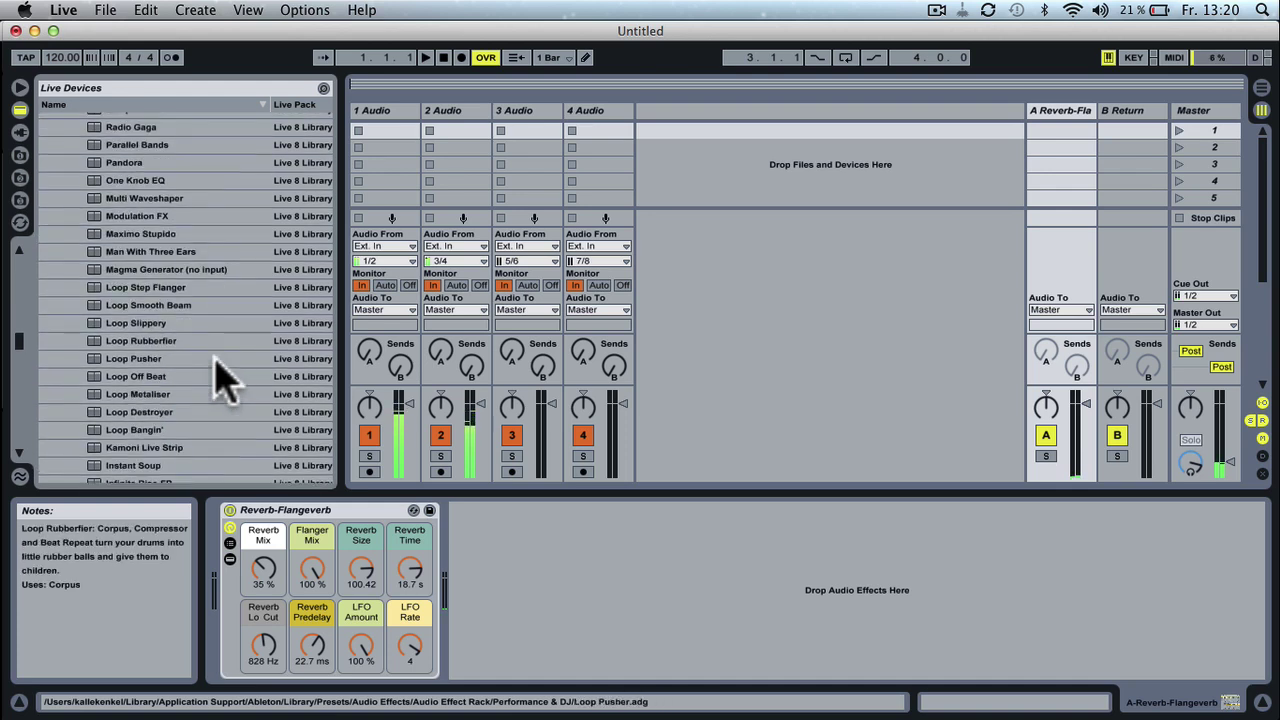
pyautogui.moveTo(135, 277); pyautogui.dragTo(1137, 286)
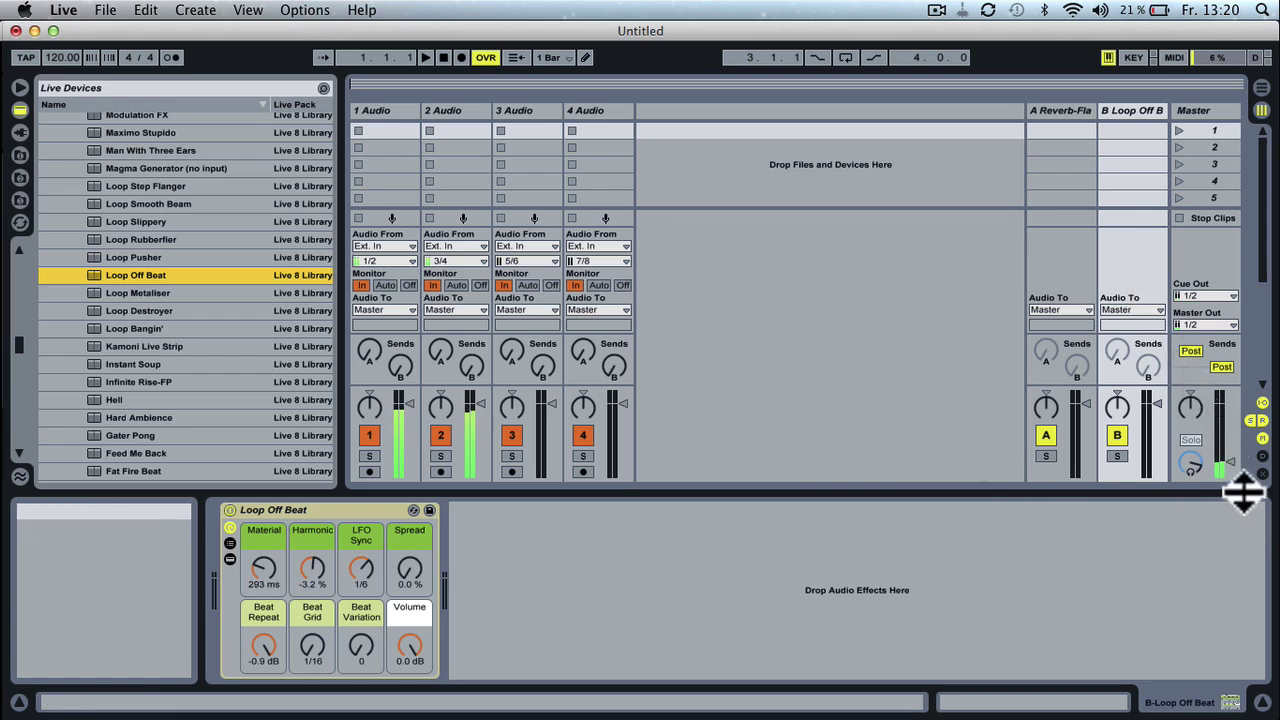
# Raise master to -8 dB, send track 1 into return B at -7.6 dB, and set beat grid 1/32.
pyautogui.moveTo(1232, 462); pyautogui.dragTo(1232, 402)
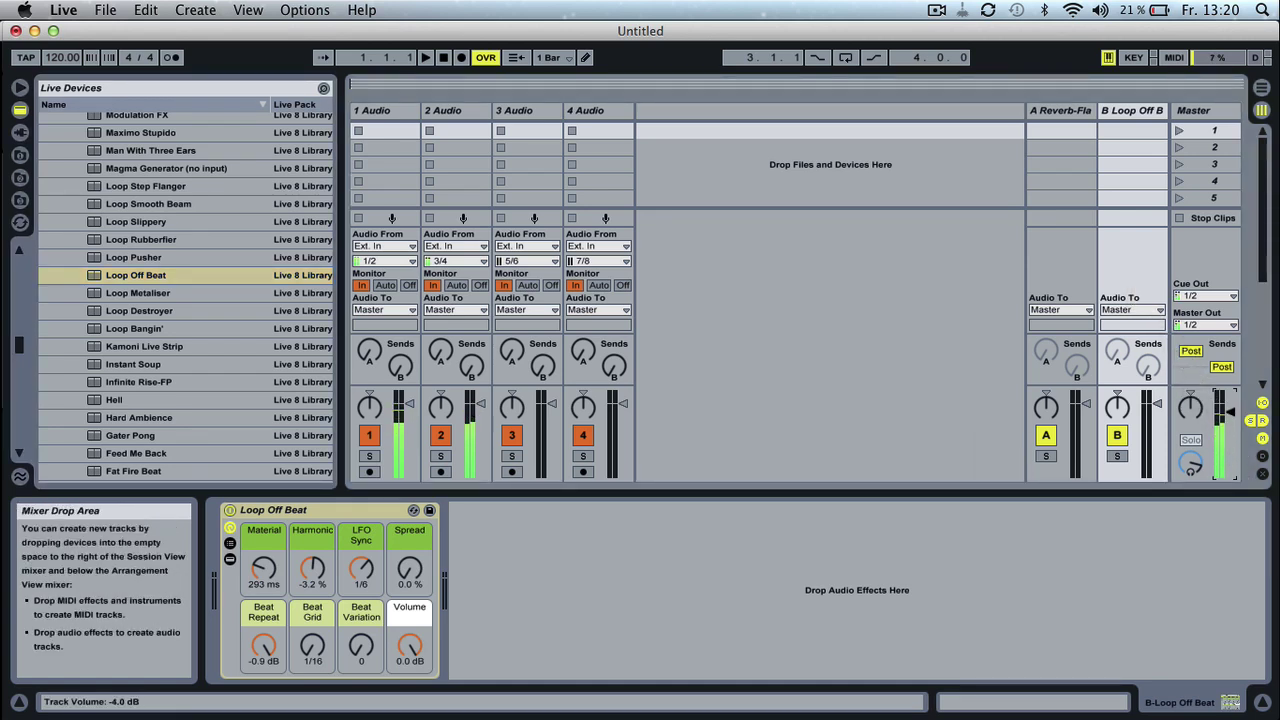
pyautogui.moveTo(400, 368); pyautogui.dragTo(400, 352)
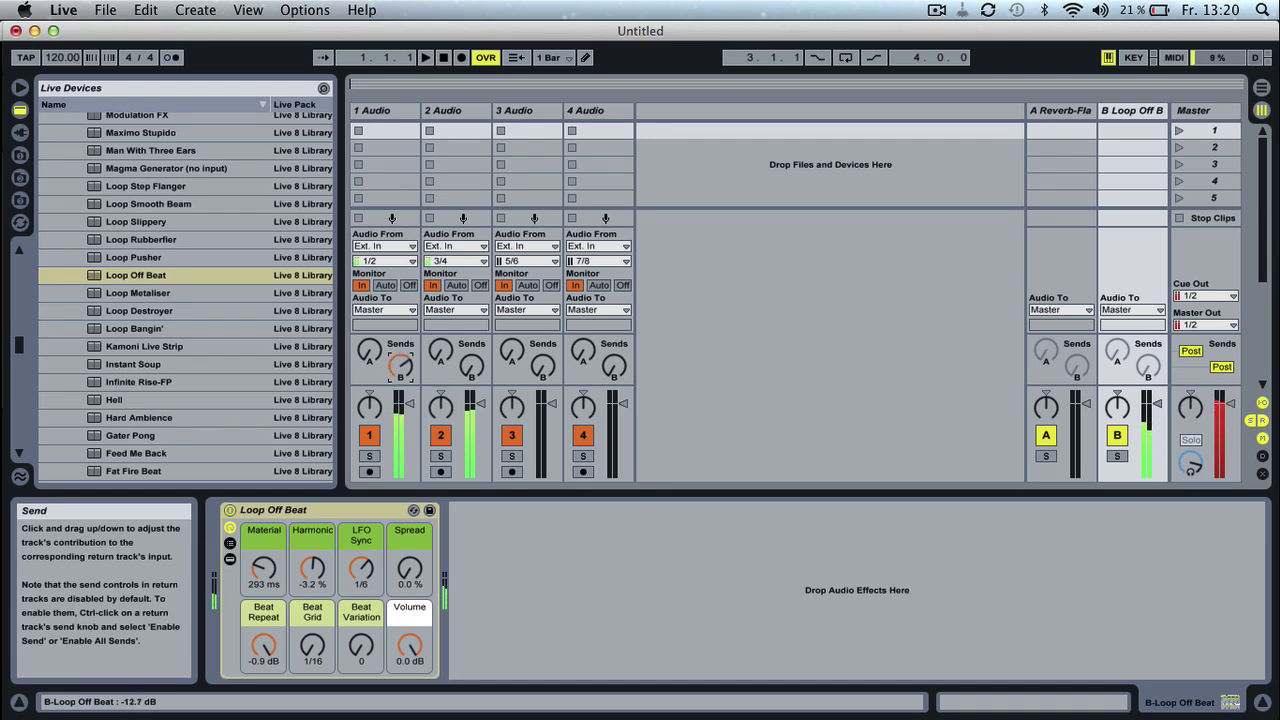
pyautogui.moveTo(315, 648); pyautogui.dragTo(367, 630)
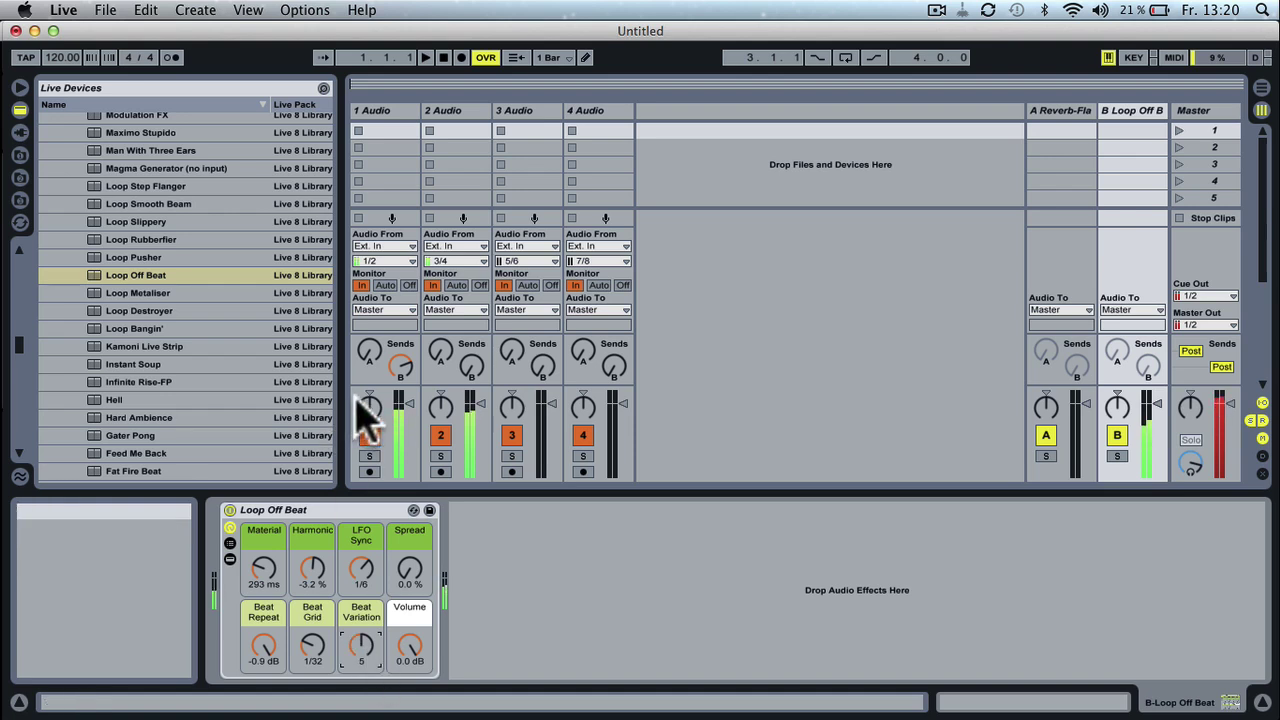
pyautogui.moveTo(400, 370); pyautogui.dragTo(400, 345)
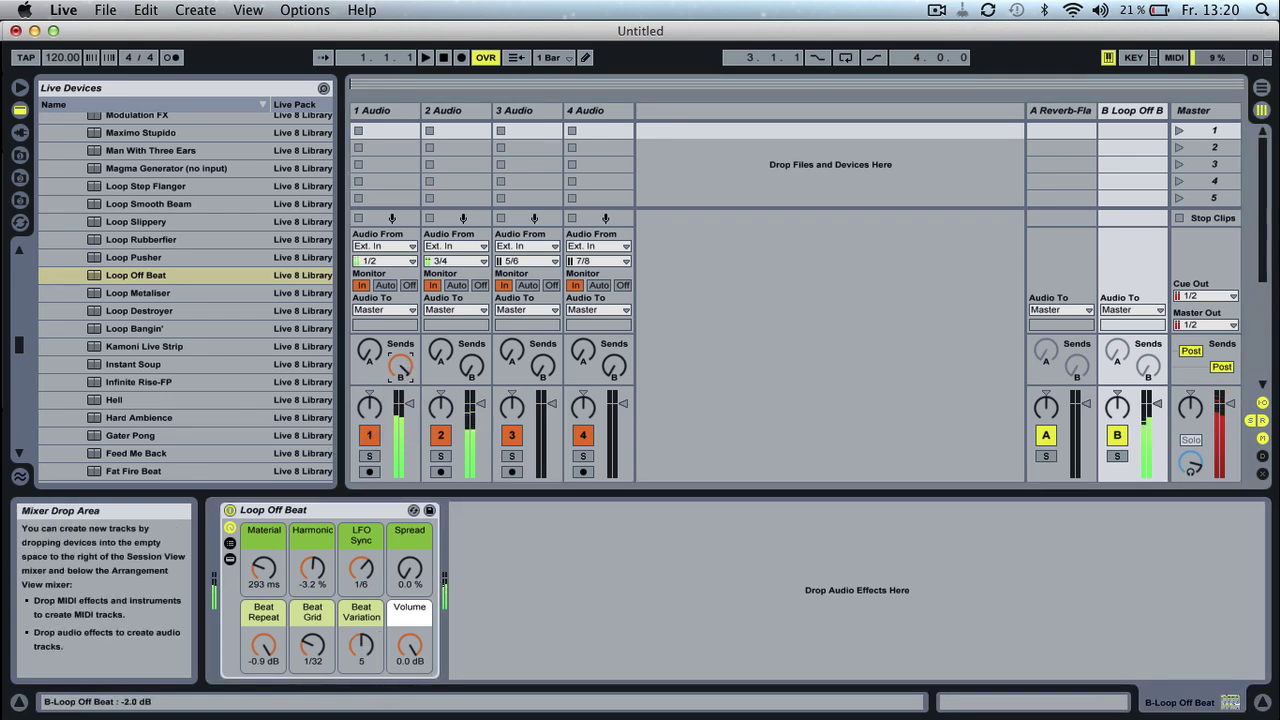
# Raise track 1's Flangeverb send, and set Loop Off Beat Spread to 37 % and Material to 2.39 s.
pyautogui.click(370, 350)
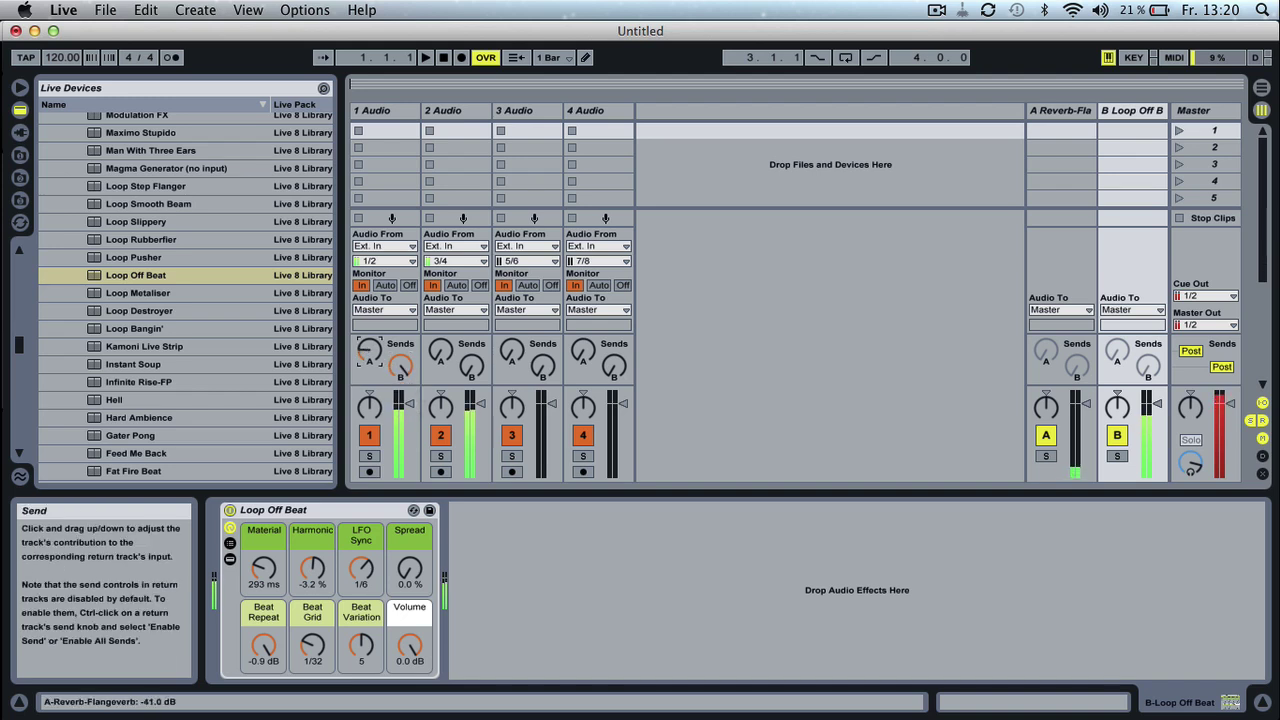
pyautogui.moveTo(370, 350); pyautogui.dragTo(370, 340)
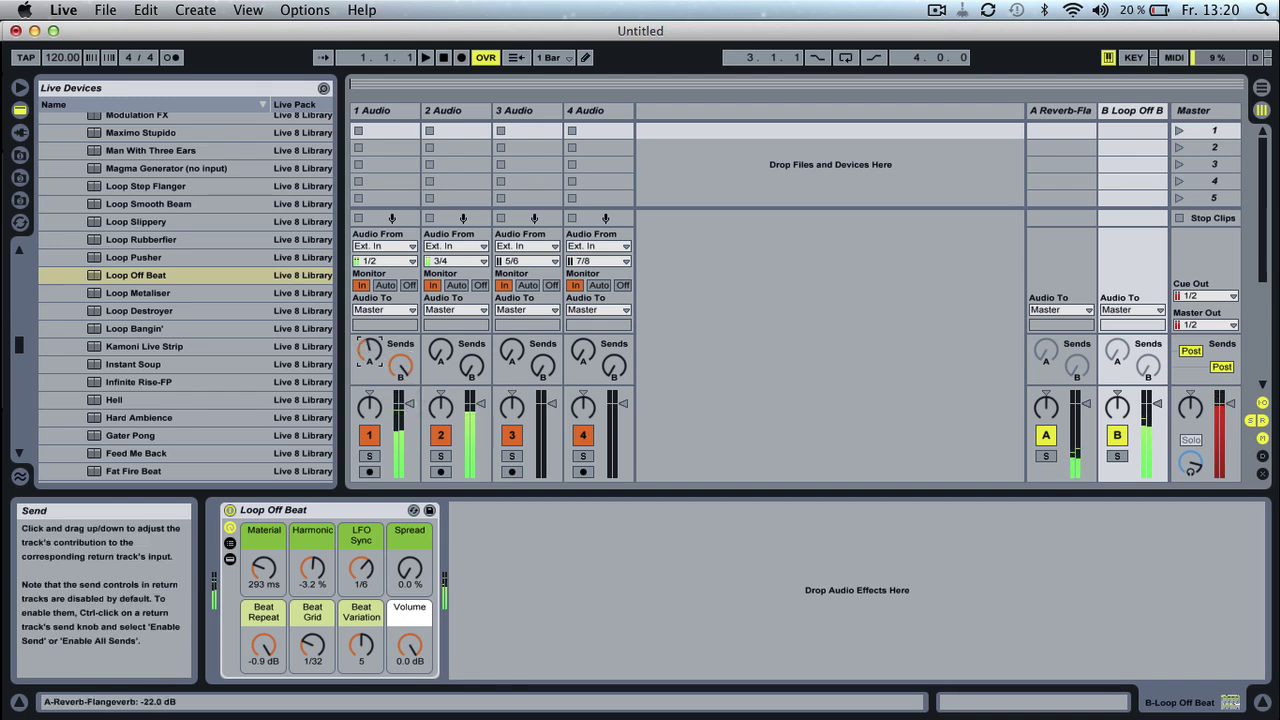
pyautogui.moveTo(409, 570); pyautogui.dragTo(409, 555)
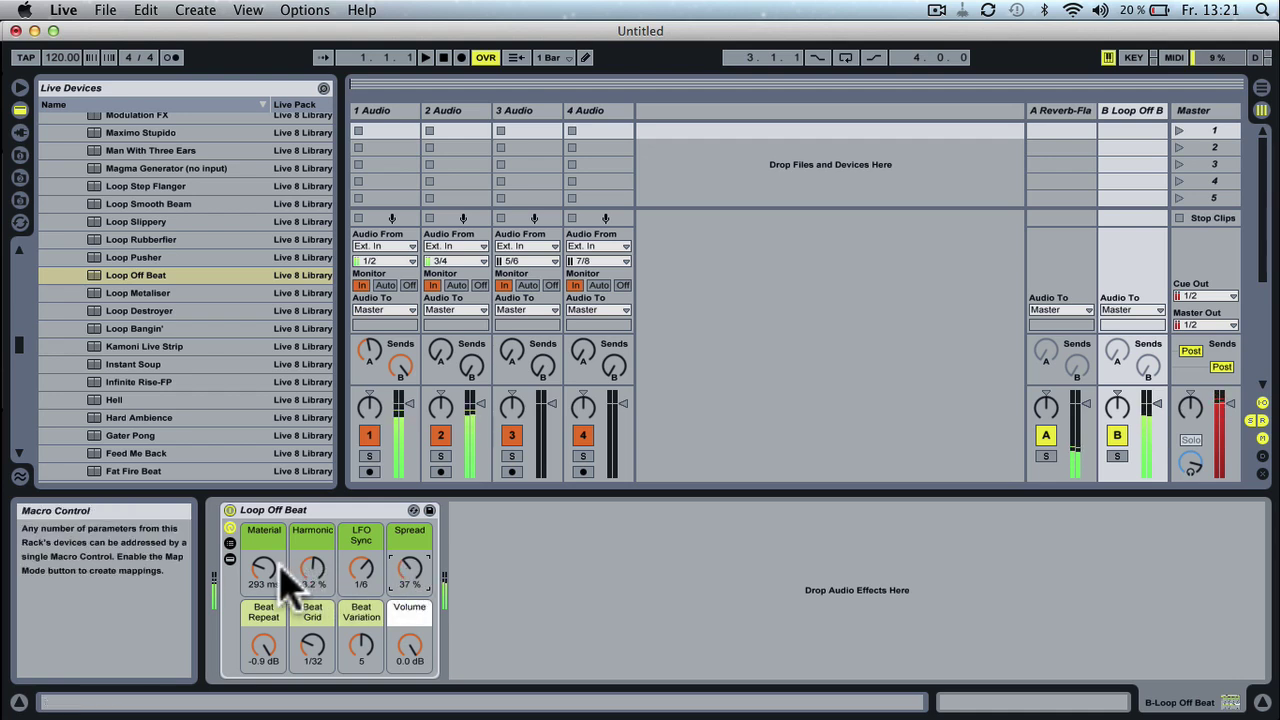
pyautogui.moveTo(265, 570); pyautogui.dragTo(265, 540)
# Reset track 1's sends B and A to default and turn the master volume down to near silence.
pyautogui.click(392, 370)
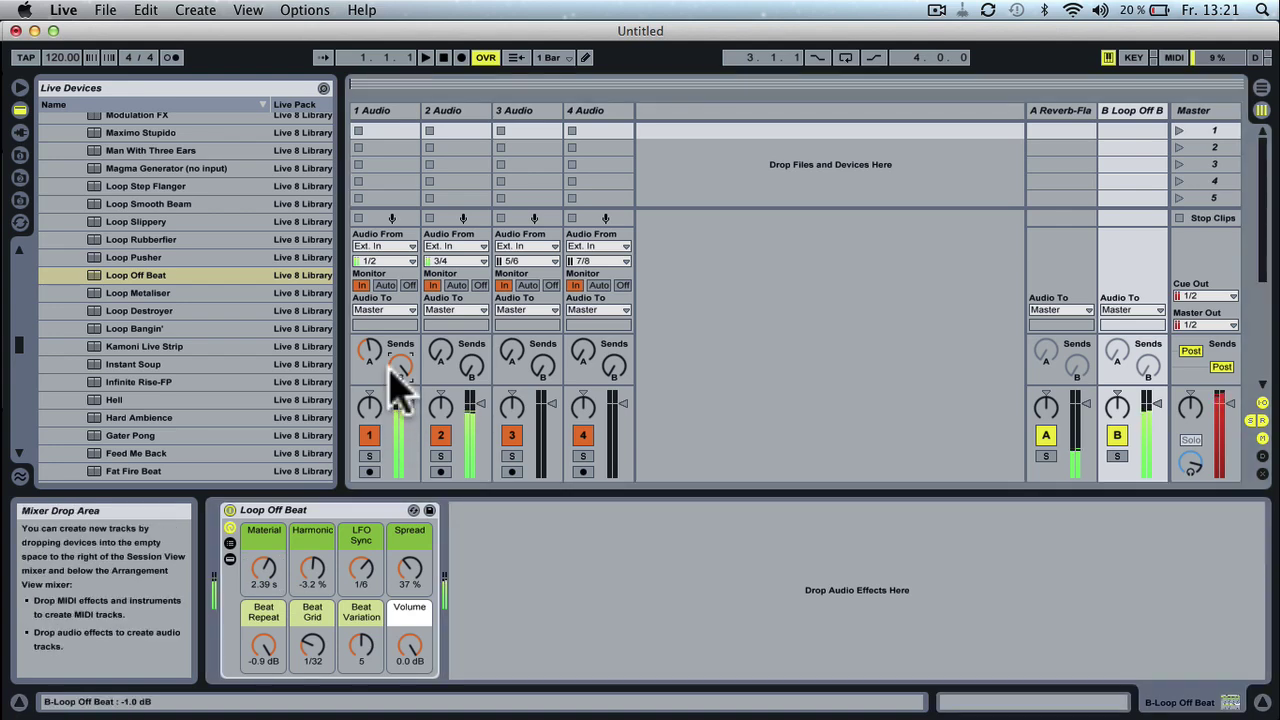
pyautogui.press('BackSpace')
pyautogui.click(367, 350)
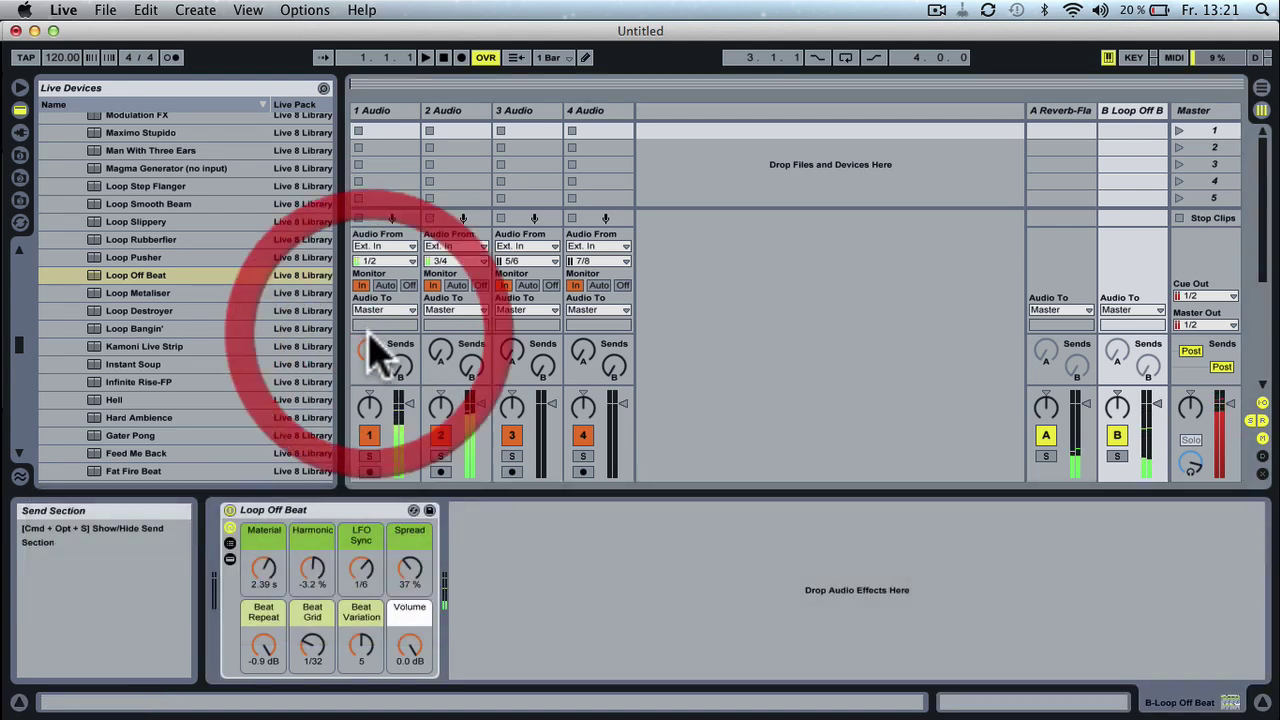
pyautogui.press('BackSpace')
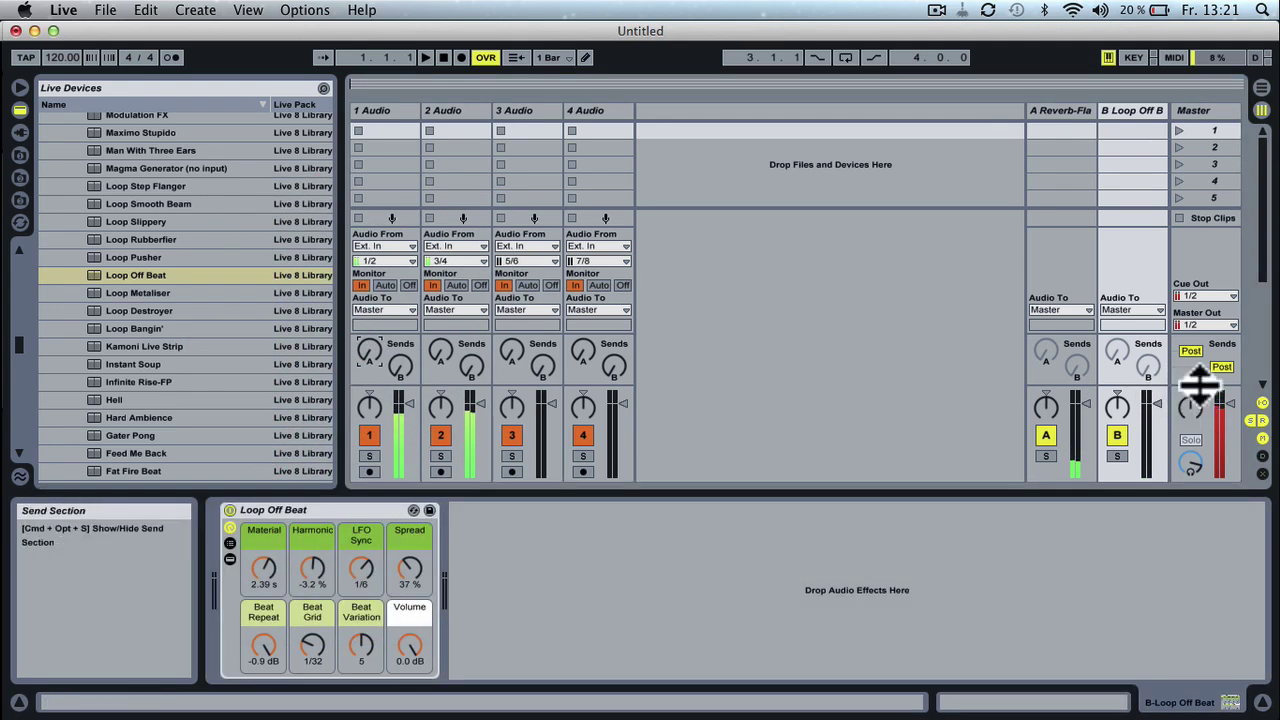
pyautogui.moveTo(1231, 403); pyautogui.dragTo(1229, 461)
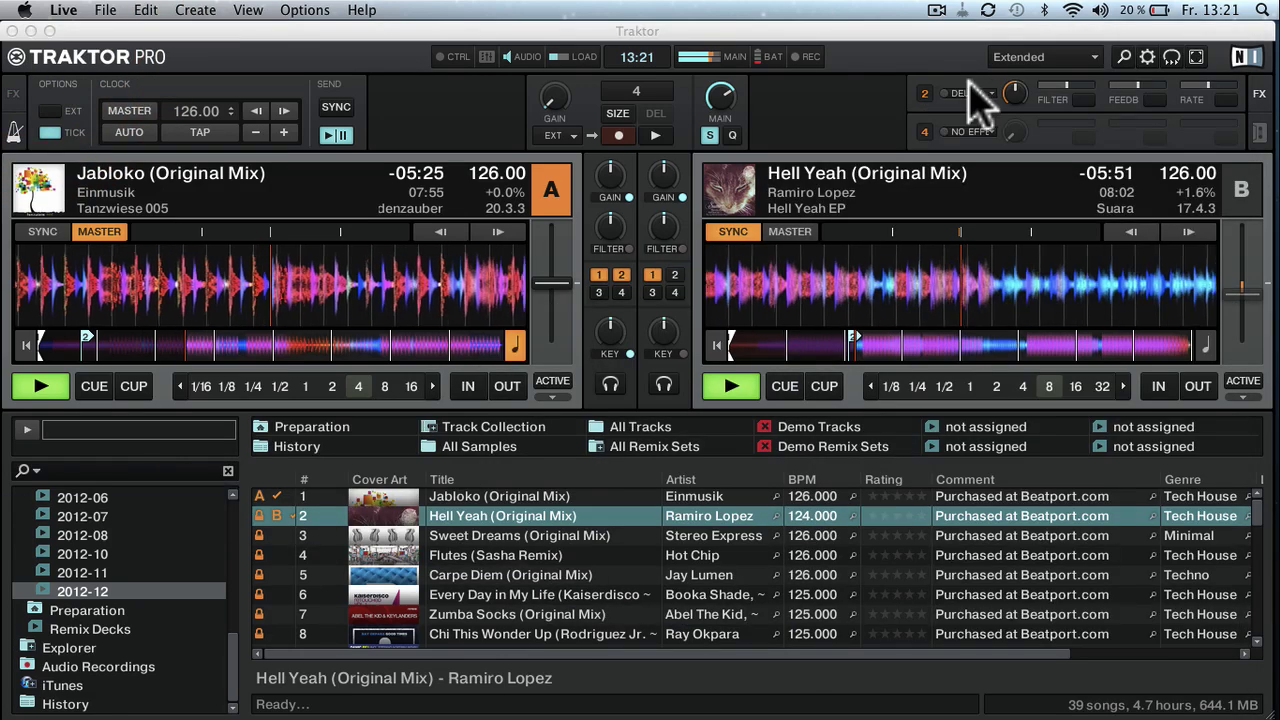
# Put Traktor Pro into full-screen mode showing both decks and the track list.
pyautogui.click(1197, 58)
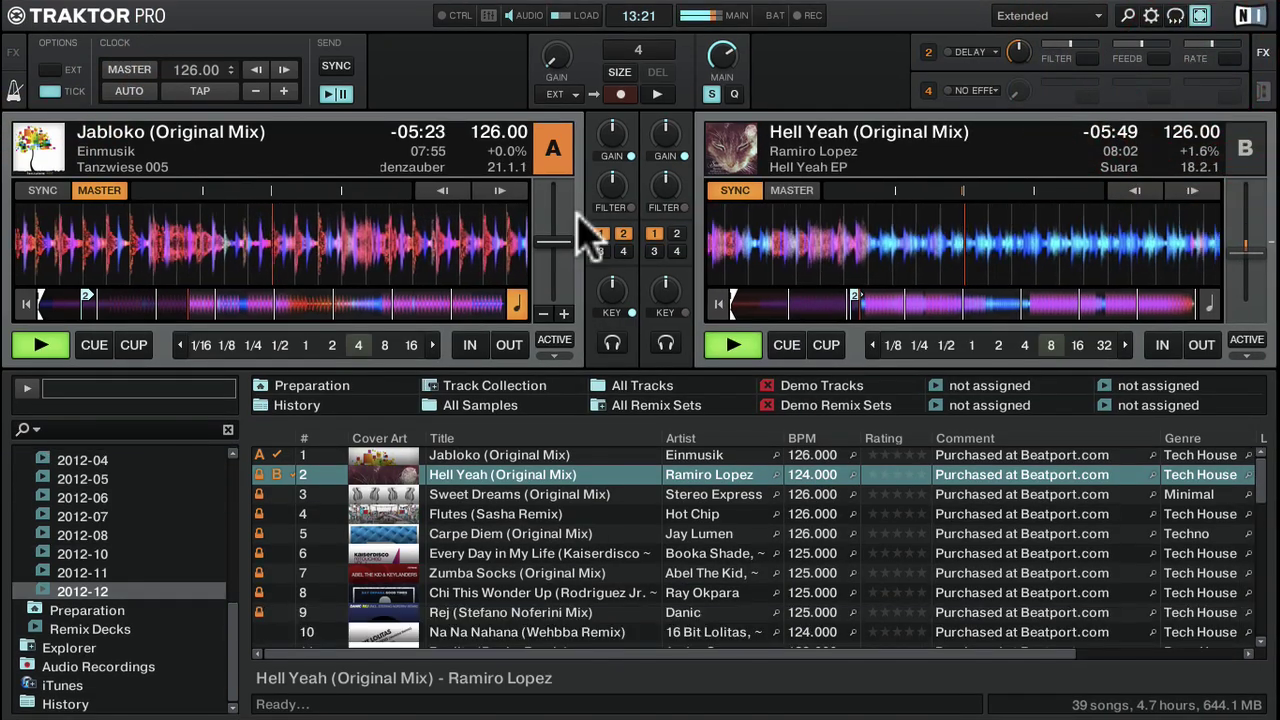